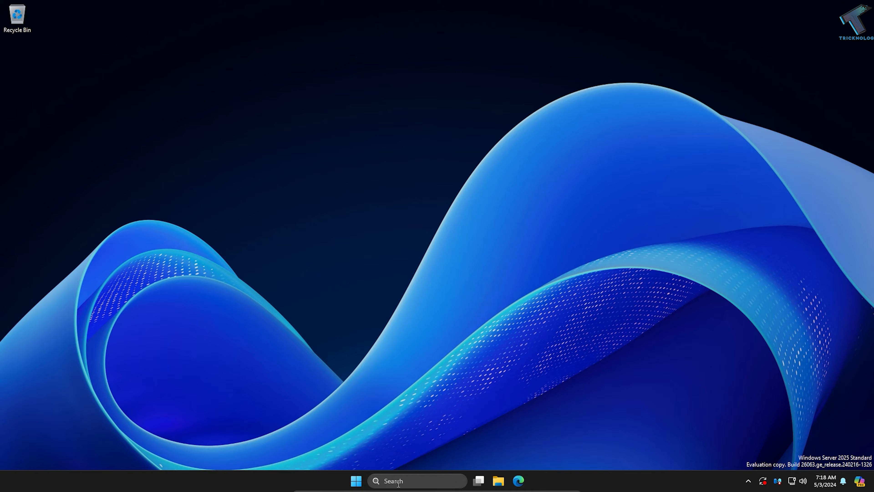
# Step: Open Server Manager from the Start search and dismiss its startup popup
pyautogui.click(357, 482)
pyautogui.write('server')
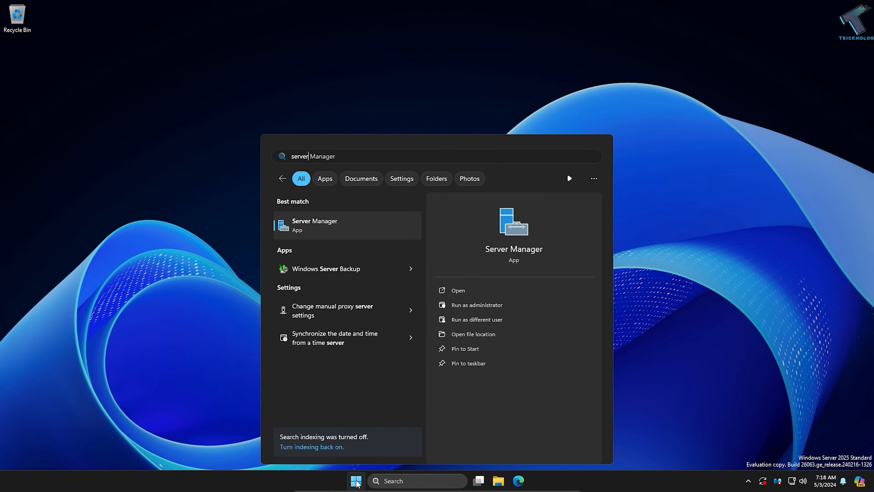
pyautogui.click(358, 225)
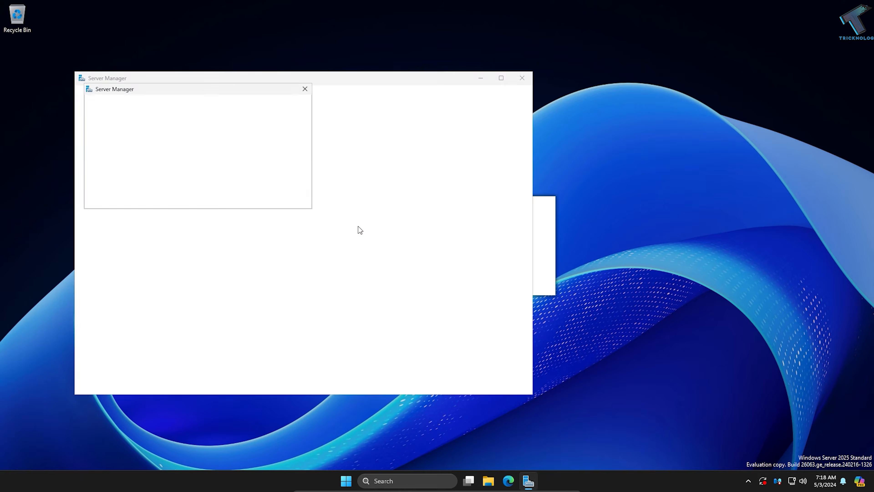
pyautogui.click(305, 88)
pyautogui.moveTo(374, 75); pyautogui.dragTo(472, 57)
pyautogui.moveTo(636, 381); pyautogui.dragTo(728, 419)
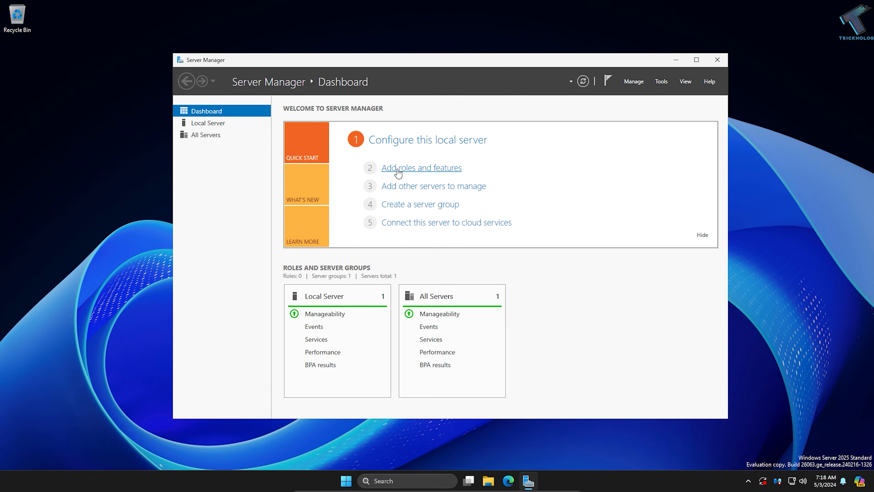
# Step: Start the Add Roles and Features wizard with role-based installation on the local server
pyautogui.click(641, 83)
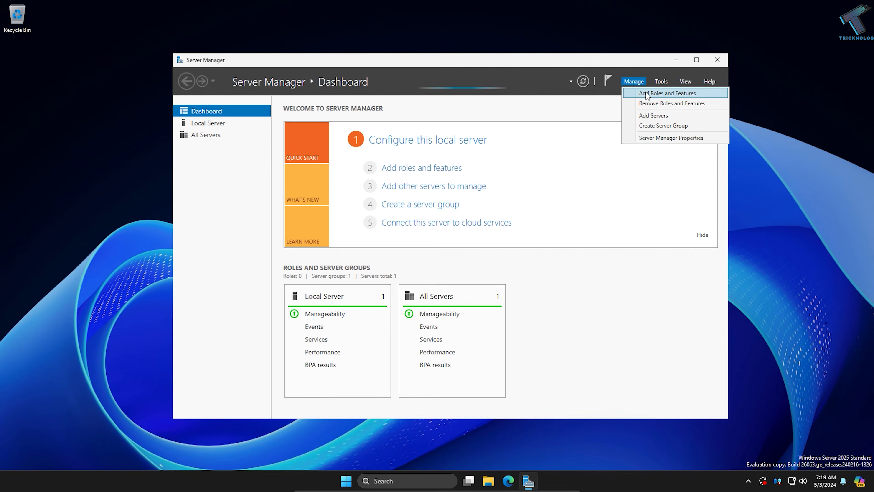
pyautogui.click(689, 92)
pyautogui.moveTo(311, 108); pyautogui.dragTo(467, 114)
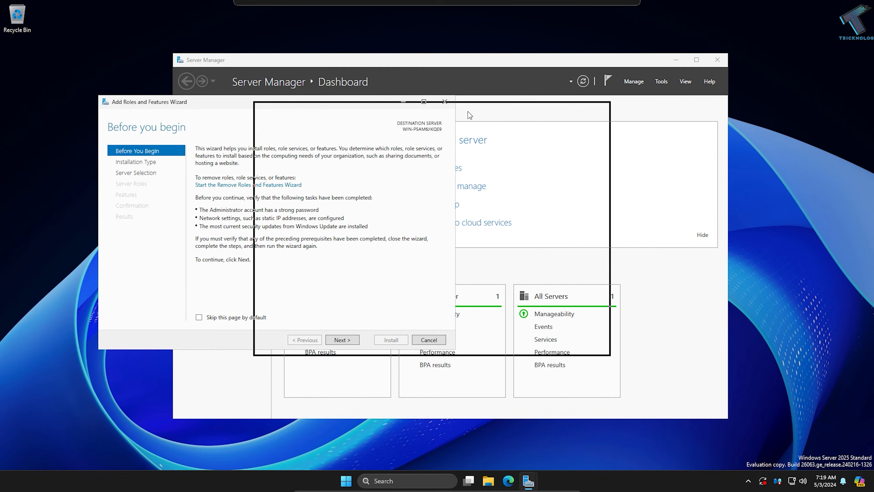
pyautogui.click(499, 347)
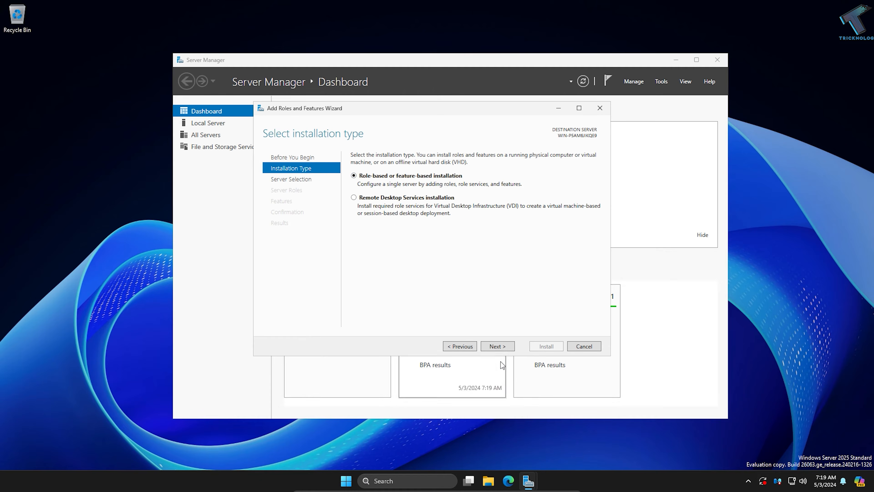
pyautogui.click(497, 346)
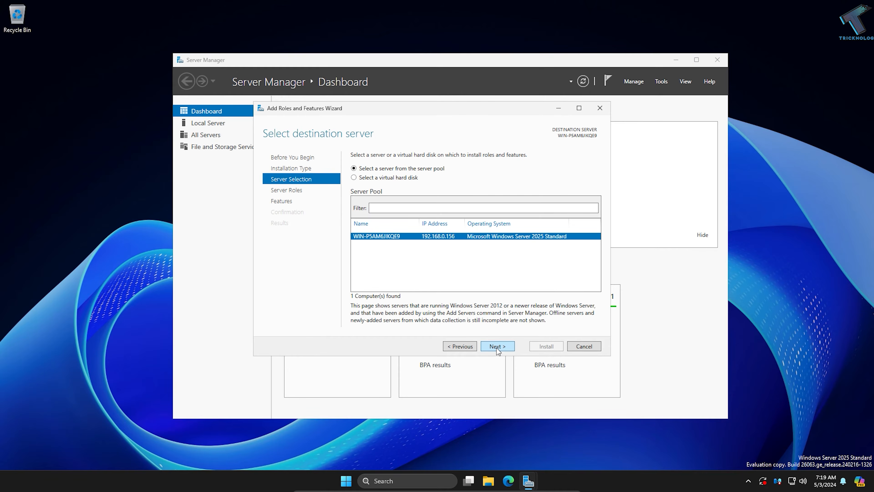
pyautogui.click(497, 347)
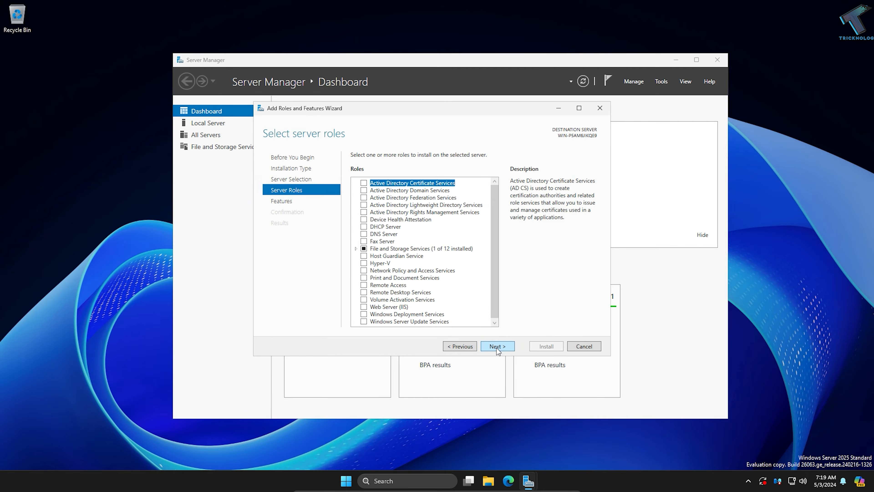
# Step: Select the Web Server (IIS) role and add its required management features
pyautogui.moveTo(493, 215); pyautogui.dragTo(492, 228)
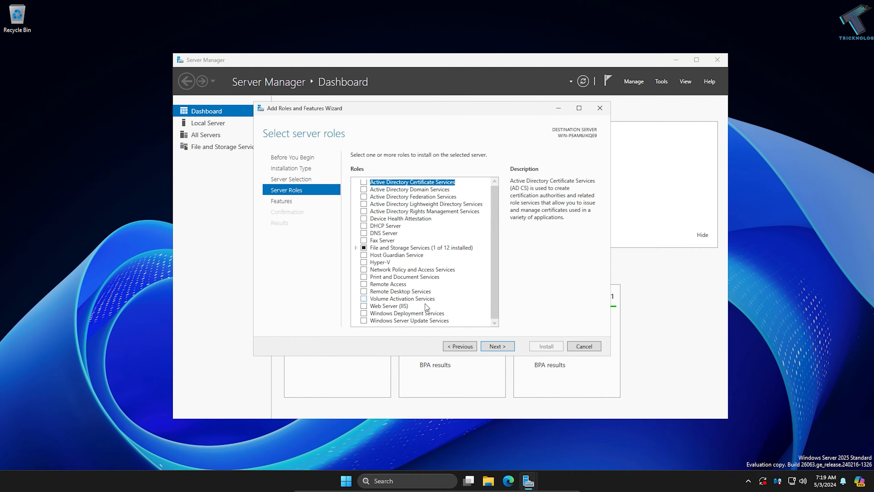
pyautogui.click(364, 306)
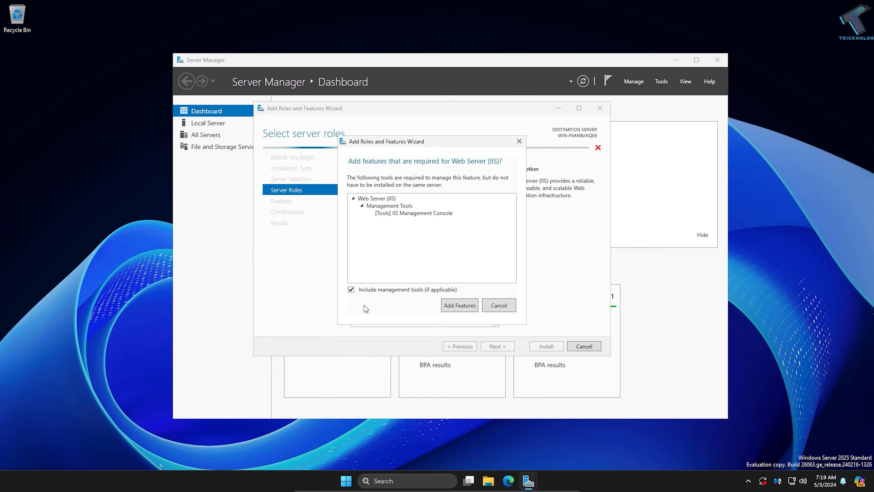
pyautogui.moveTo(408, 146); pyautogui.dragTo(534, 144)
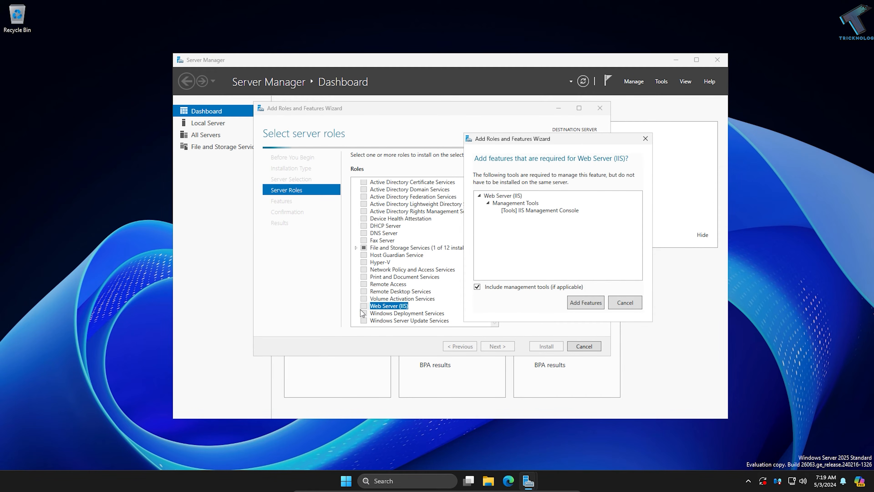
pyautogui.click(584, 303)
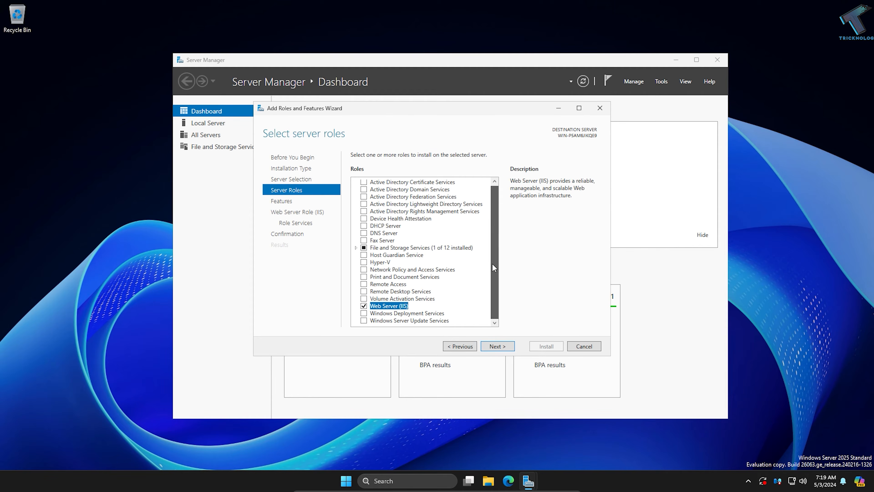
pyautogui.click(496, 346)
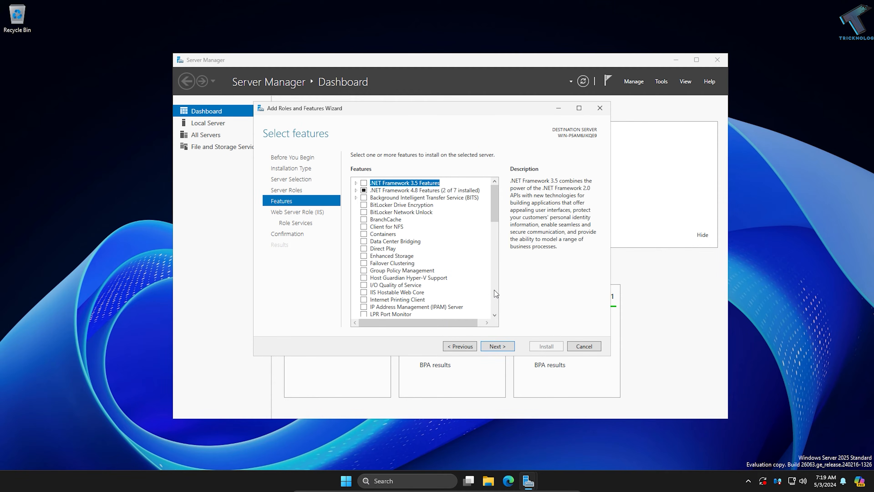
# Step: Advance to the IIS role services and enable FTP Server with FTP Service
pyautogui.click(513, 346)
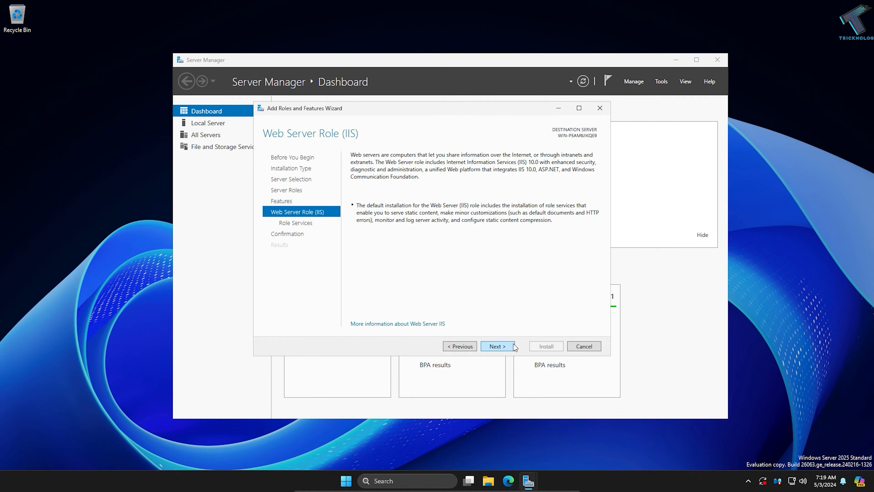
pyautogui.click(513, 346)
pyautogui.moveTo(490, 201); pyautogui.dragTo(487, 268)
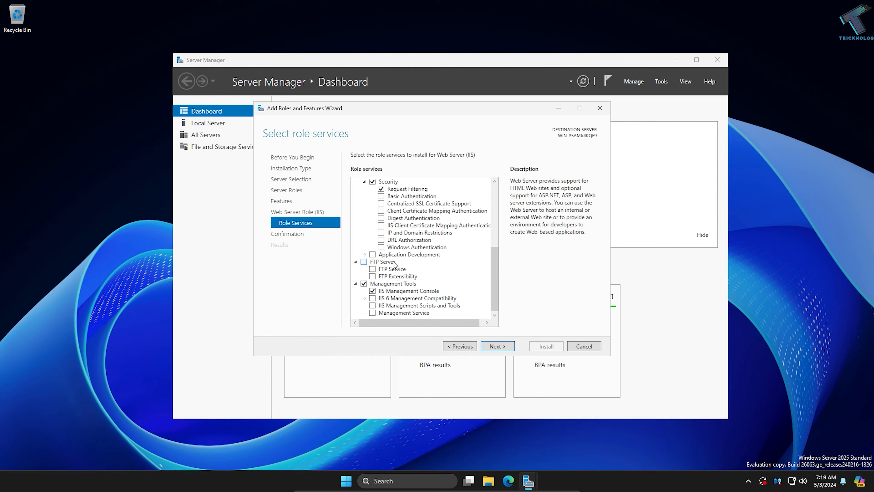
pyautogui.click(365, 262)
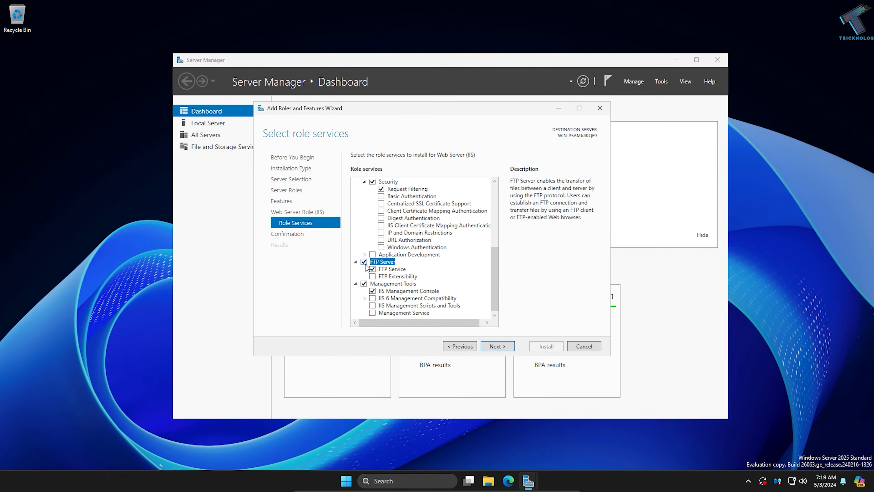
pyautogui.click(497, 347)
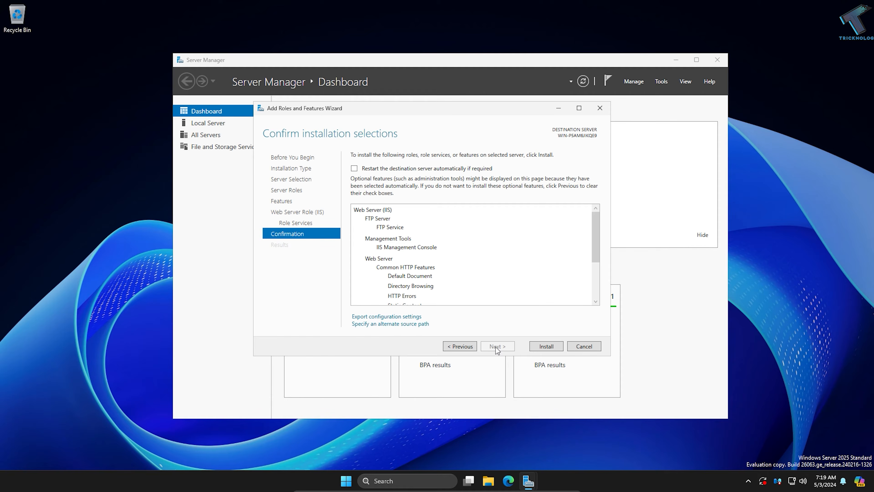
# Step: Install the selected roles, close the wizard and minimize Server Manager
pyautogui.click(545, 346)
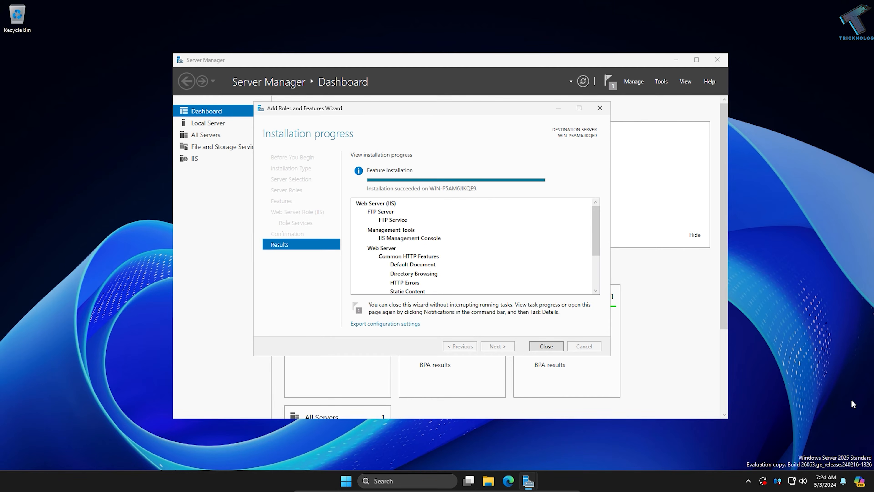
pyautogui.click(554, 346)
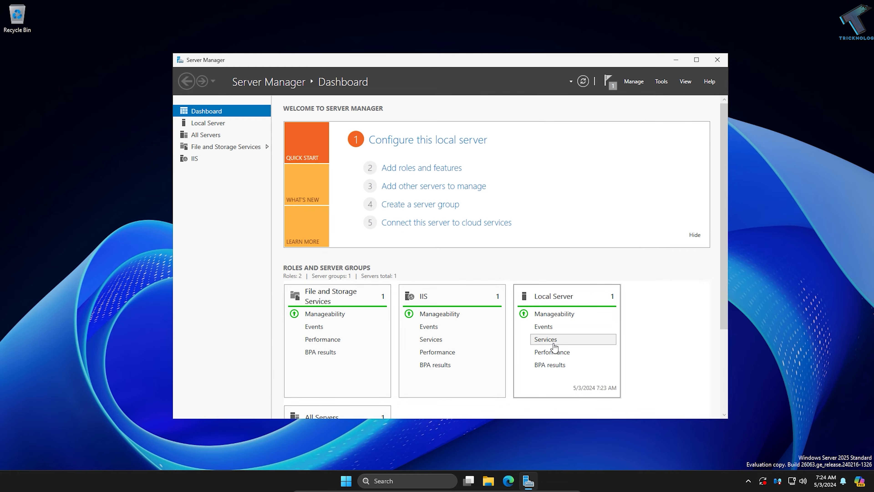
pyautogui.click(675, 62)
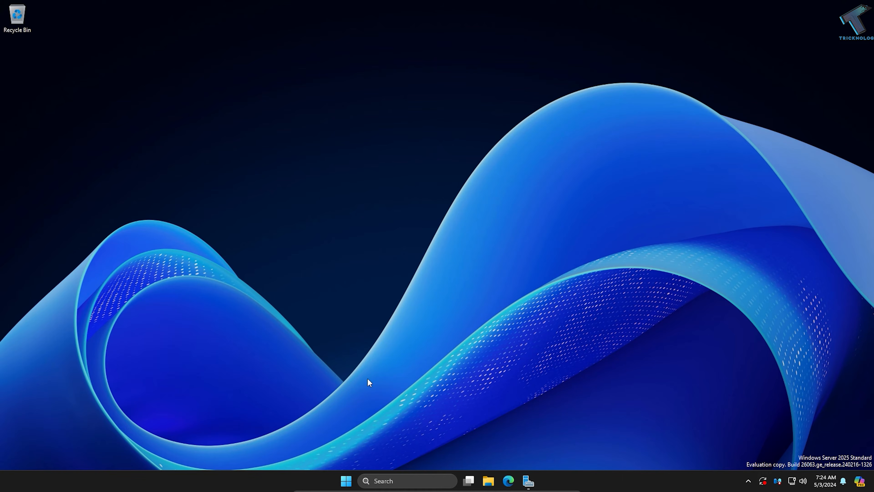
# Step: Open lusrmgr.msc from the Start search
pyautogui.click(346, 481)
pyautogui.write('lusrmgr')
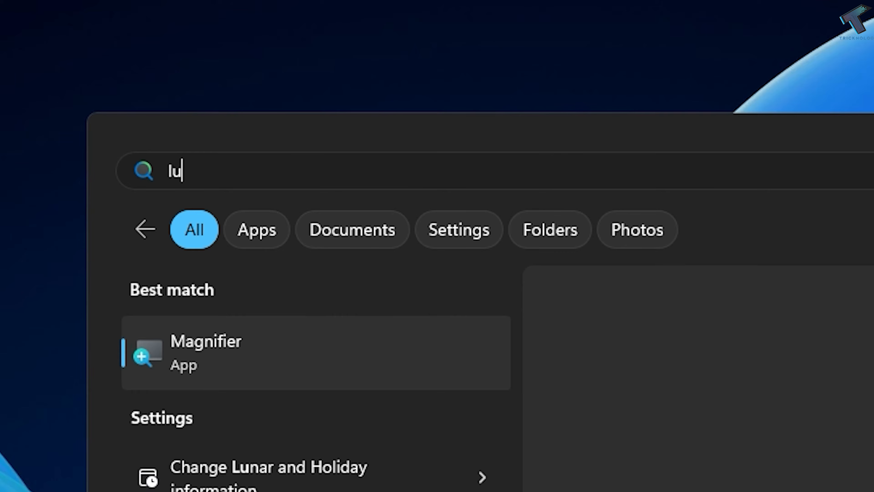
pyautogui.write('.msc')
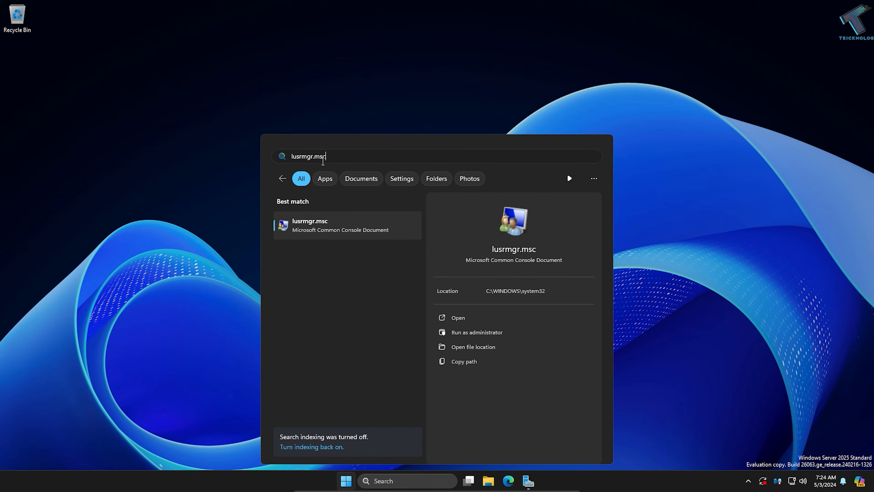
pyautogui.click(339, 230)
pyautogui.moveTo(371, 87); pyautogui.dragTo(494, 82)
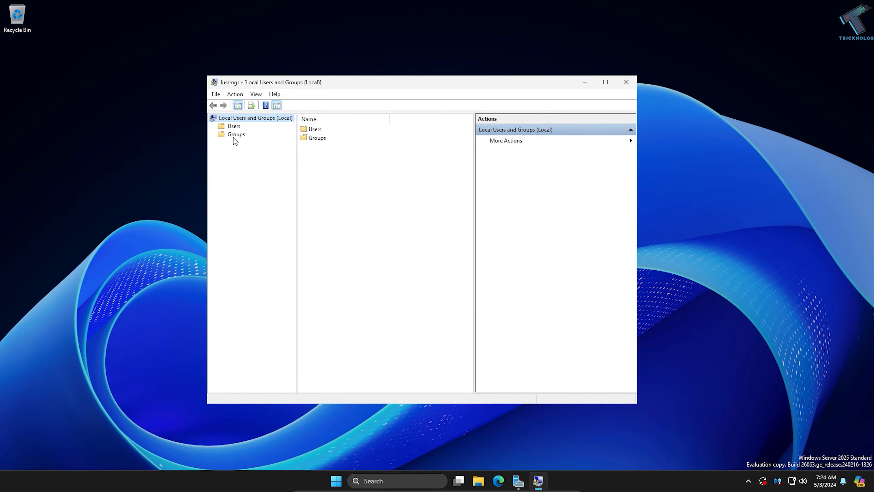
# Step: Start a new local user under Users and enter test as user name, full name and description
pyautogui.click(234, 128)
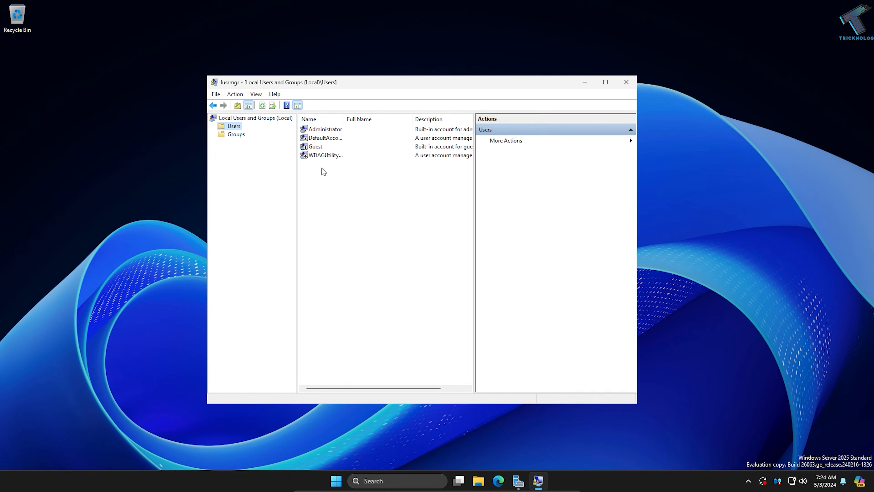
pyautogui.rightClick(330, 172)
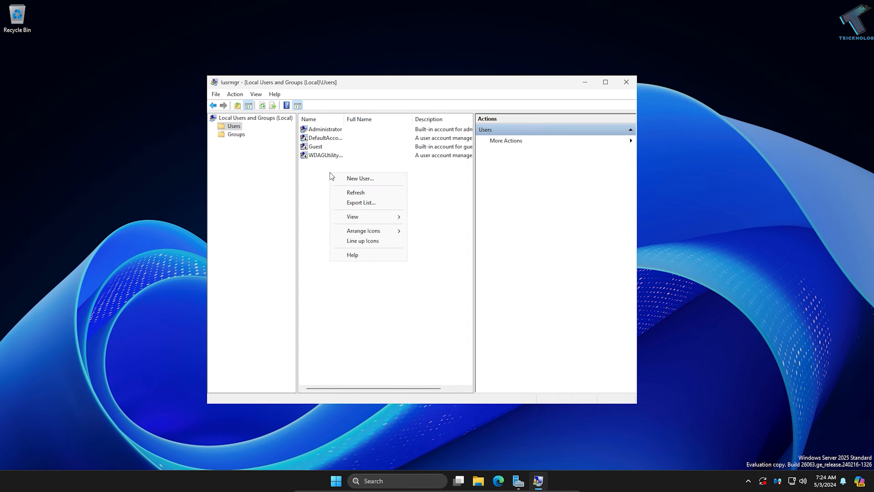
pyautogui.click(357, 182)
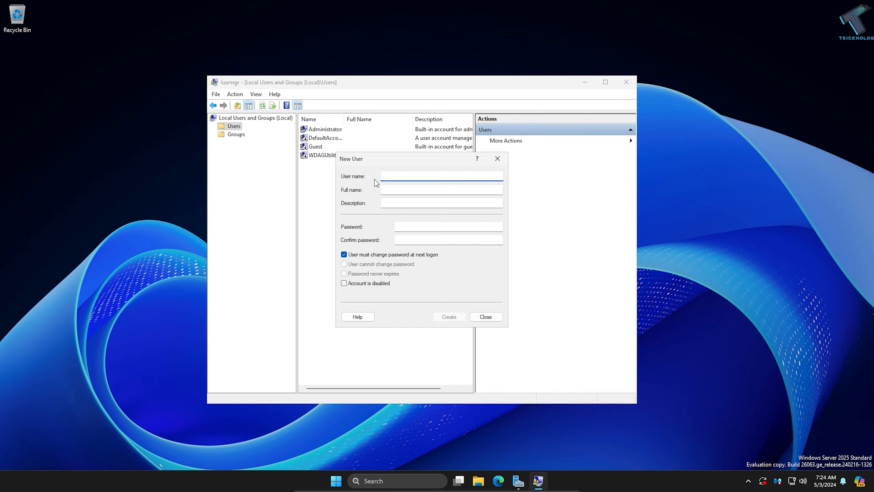
pyautogui.write('test')
pyautogui.click(395, 190)
pyautogui.write('test')
pyautogui.click(392, 201)
pyautogui.write('test')
# Step: Enter and confirm the new user's password
pyautogui.click(414, 226)
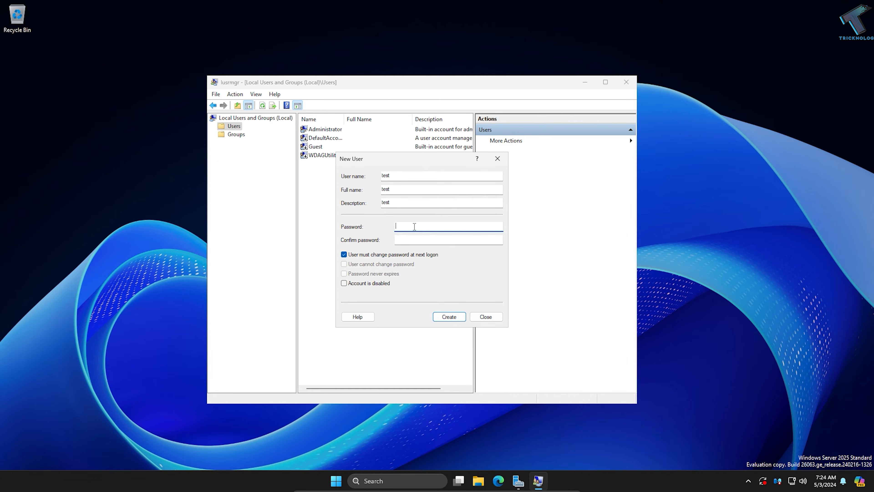
pyautogui.write('********')
pyautogui.press('Tab')
pyautogui.write('*******')
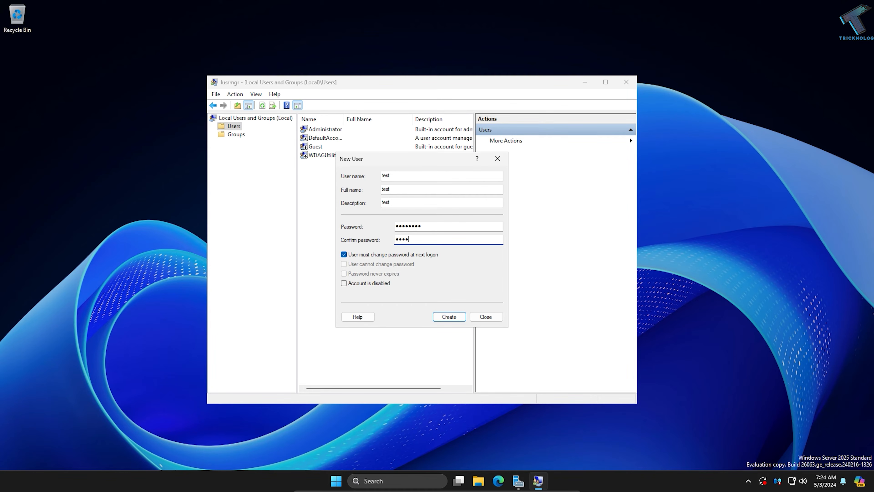
# Step: Clear the must-change-password option, create the test user, and close the console
pyautogui.click(365, 256)
pyautogui.click(458, 320)
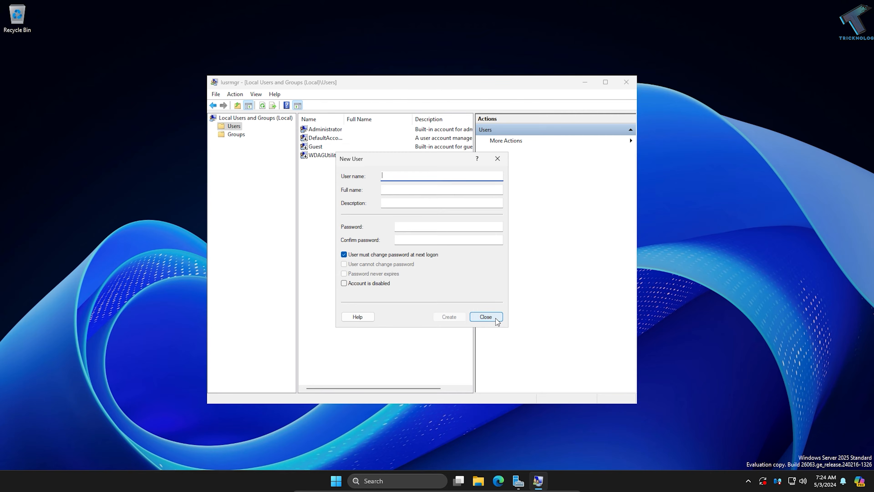
pyautogui.click(486, 317)
pyautogui.click(314, 157)
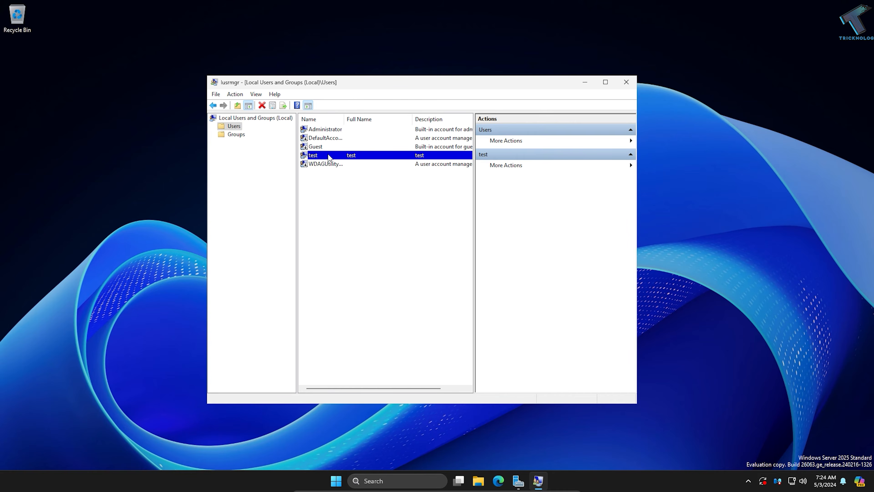
pyautogui.click(628, 86)
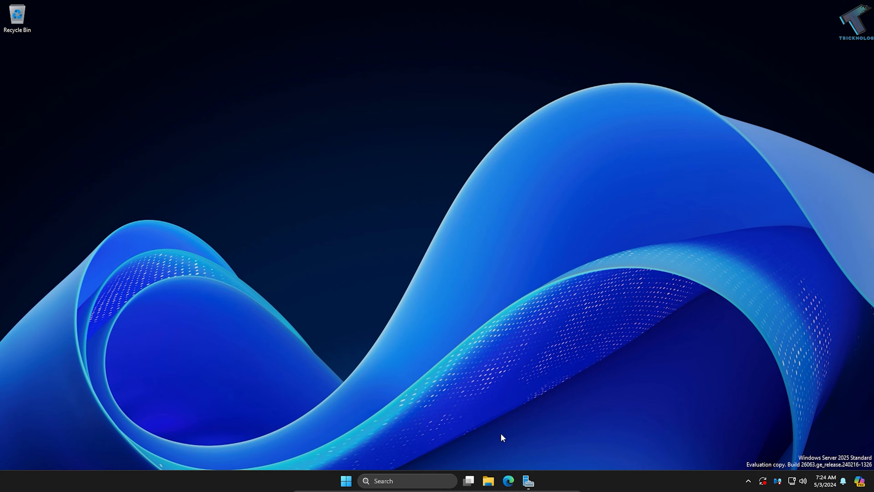
# Step: Open File Explorer and browse to the inetpub folder on Local Disk (C:)
pyautogui.click(488, 480)
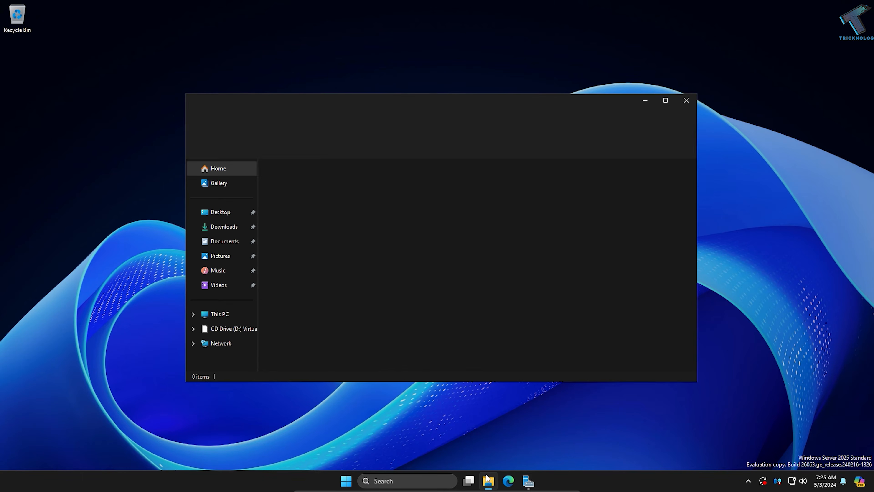
pyautogui.click(226, 318)
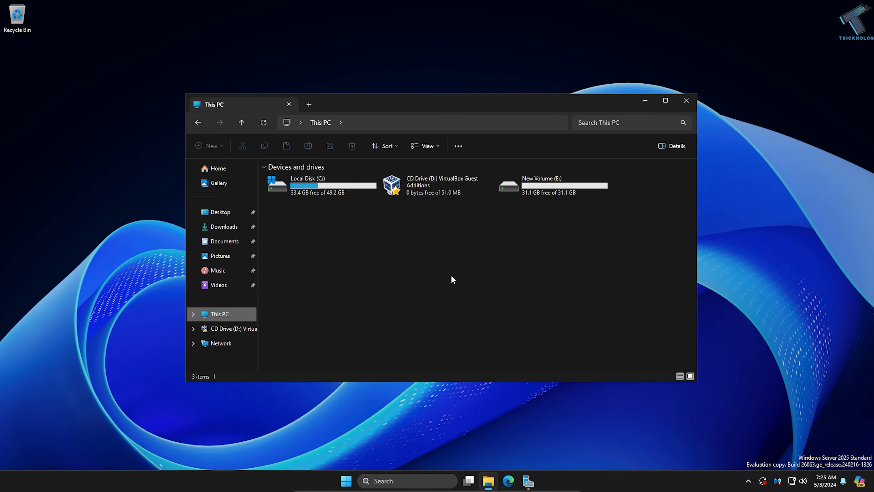
pyautogui.doubleClick(319, 195)
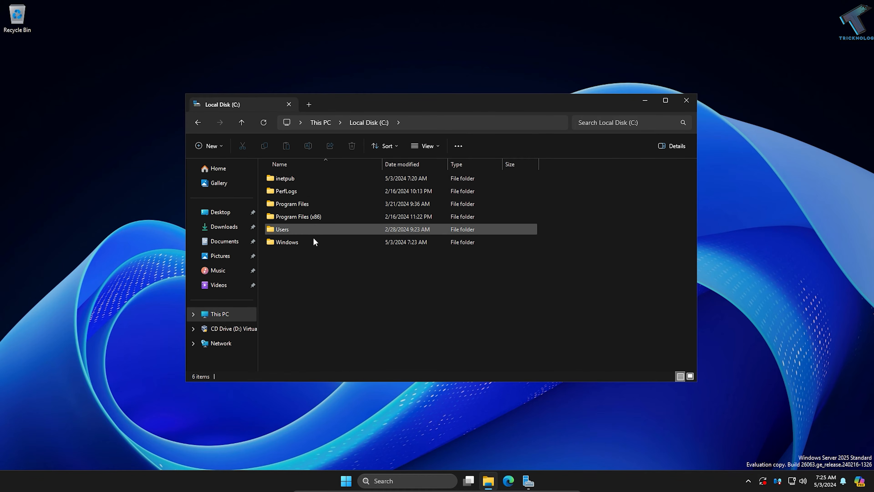
pyautogui.doubleClick(285, 179)
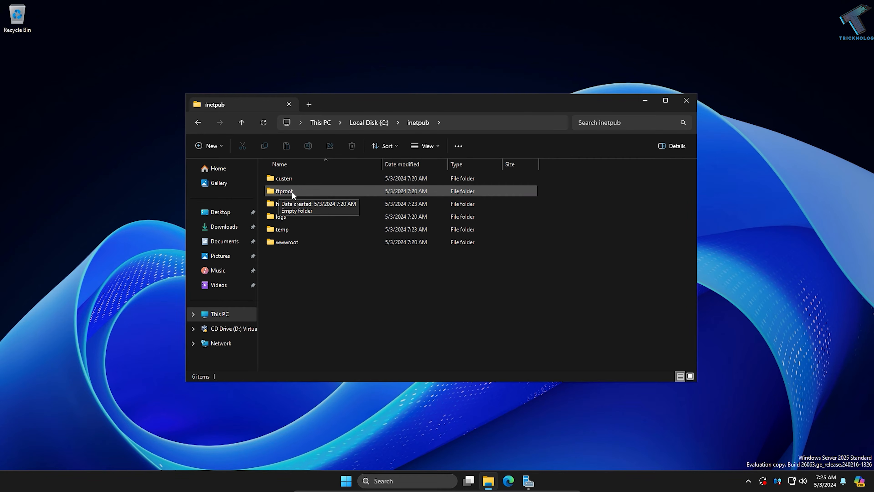
# Step: Open the ftproot folder and create a new folder inside it named FTP_Tricknology
pyautogui.doubleClick(300, 191)
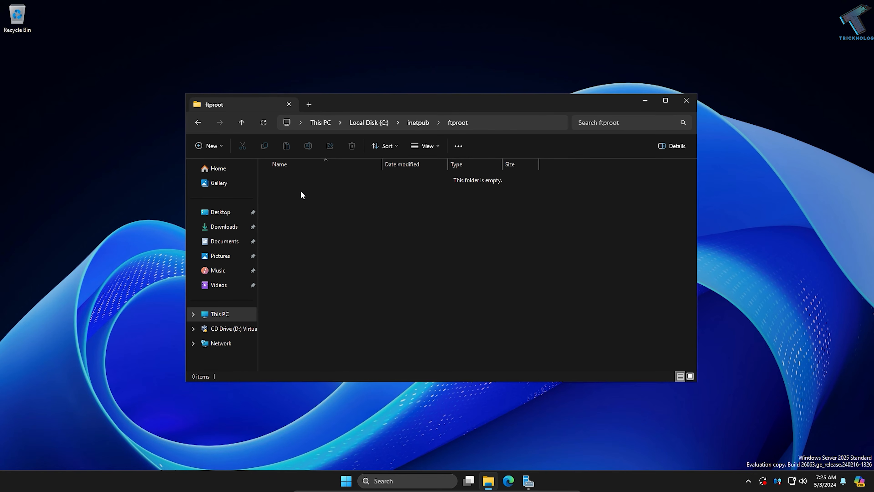
pyautogui.rightClick(300, 191)
pyautogui.moveTo(351, 250)
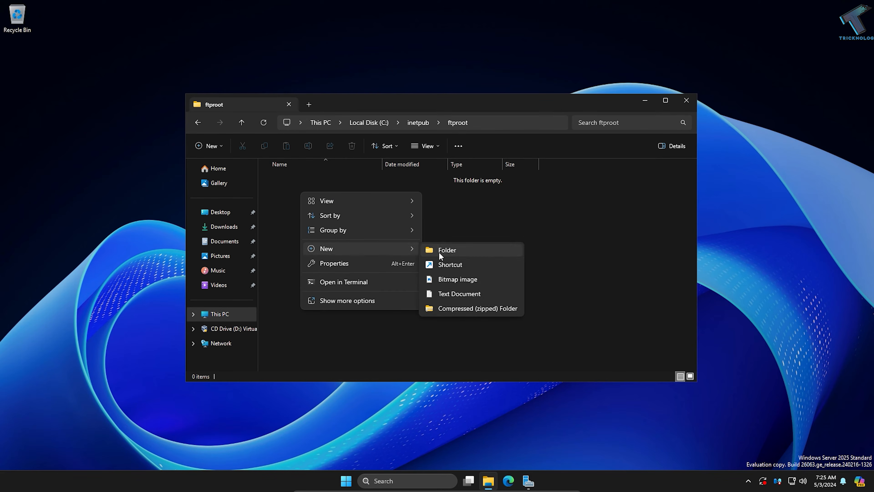
pyautogui.click(460, 255)
pyautogui.write('FTP')
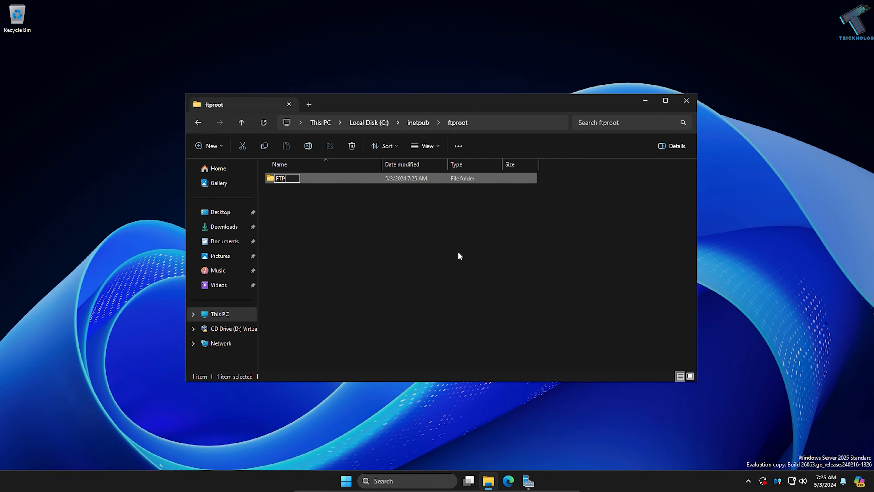
pyautogui.write('_Tricknology')
pyautogui.press('Return')
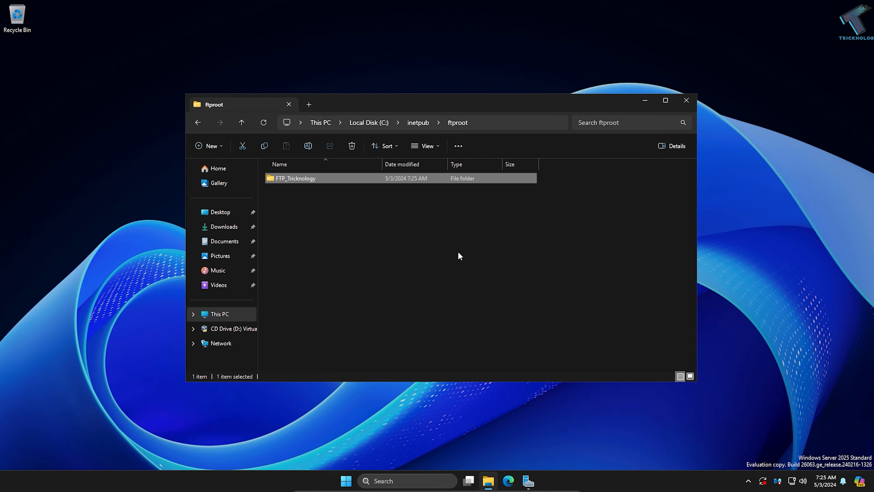
# Step: Open the FTP_Tricknology folder's security permissions and add the local user test to its user list
pyautogui.rightClick(301, 179)
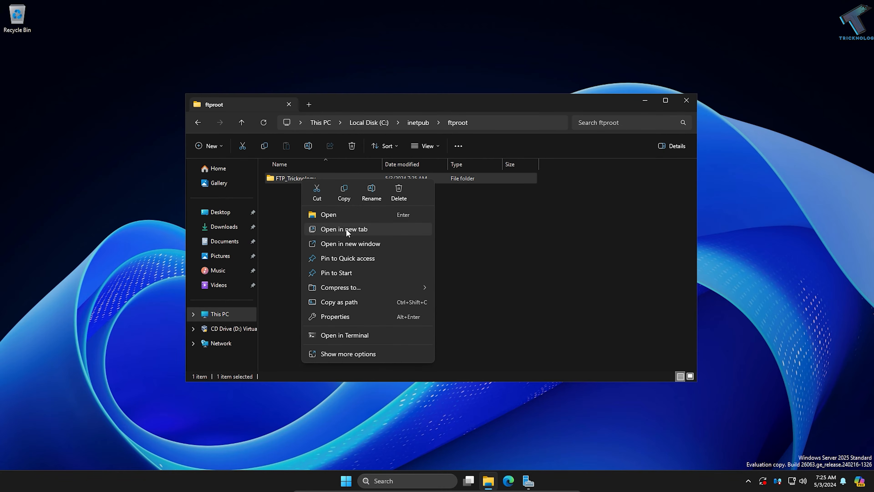
pyautogui.click(341, 316)
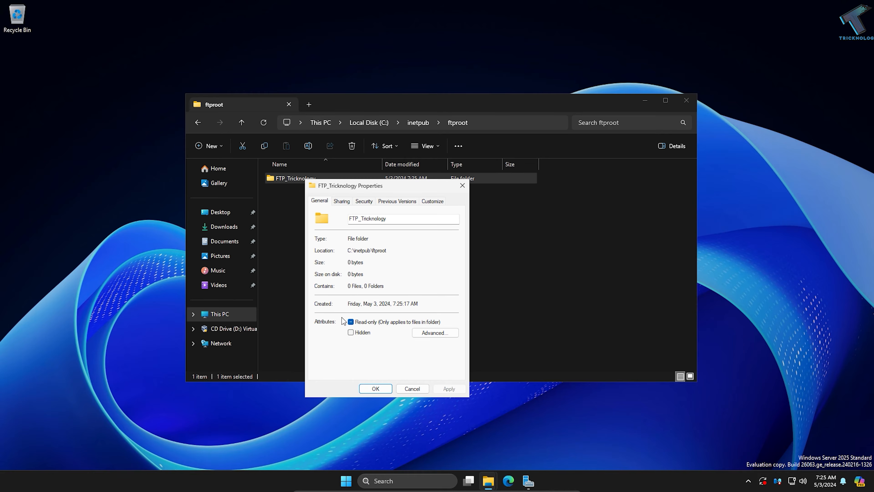
pyautogui.click(363, 202)
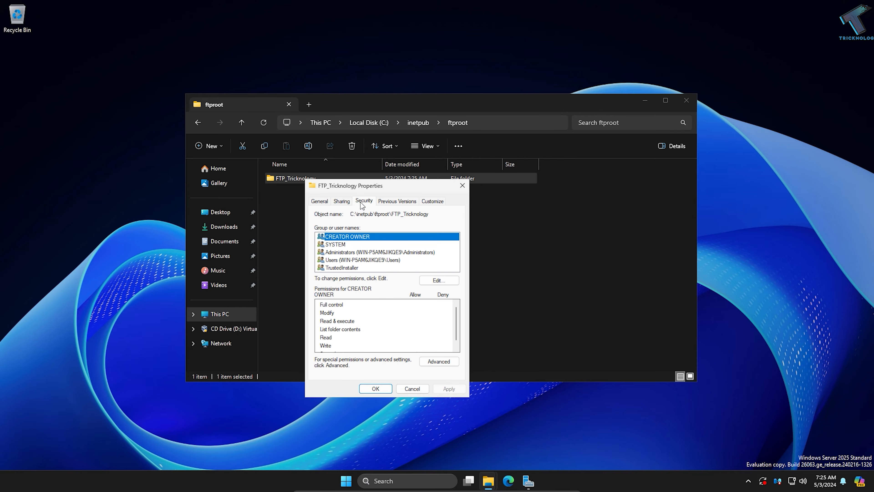
pyautogui.click(438, 280)
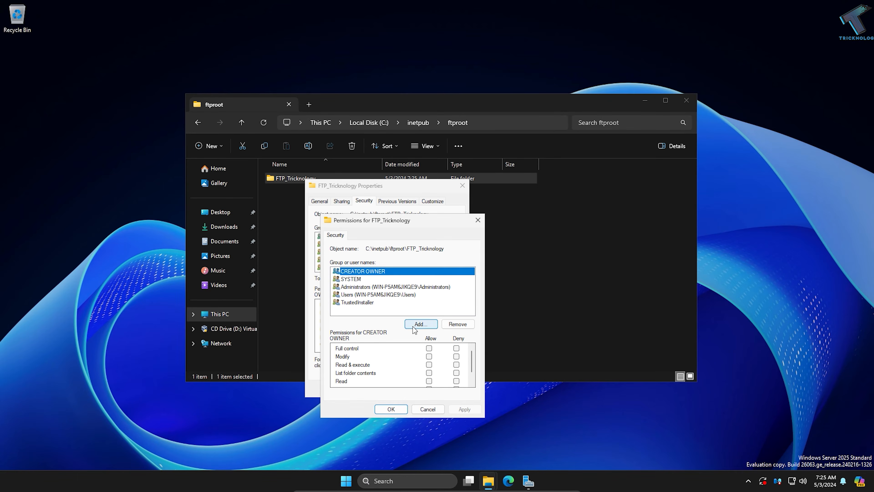
pyautogui.click(421, 326)
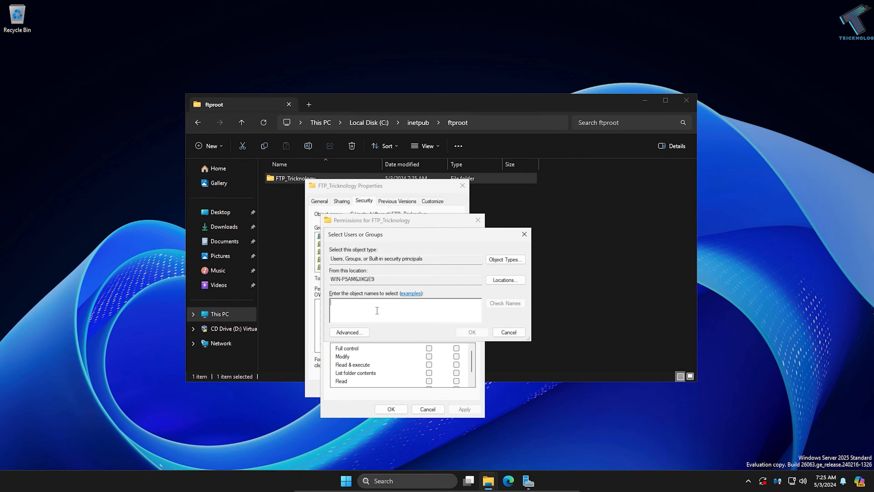
pyautogui.write('tes')
pyautogui.click(502, 304)
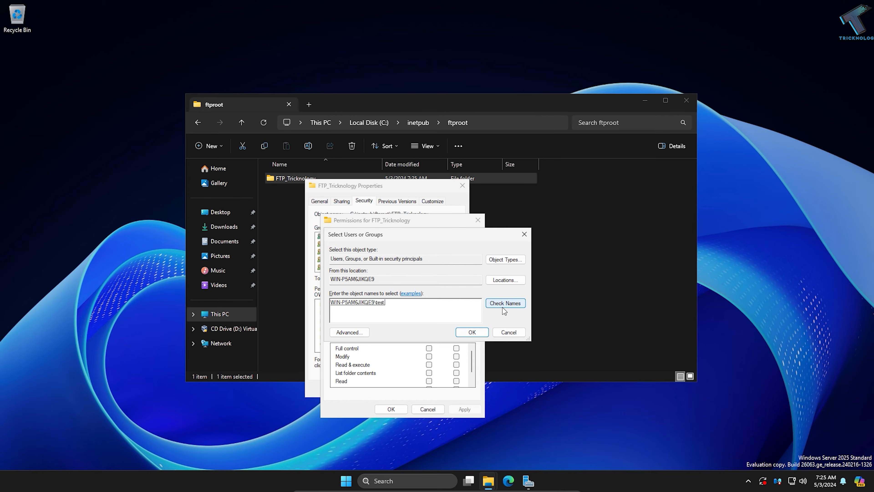
pyautogui.click(485, 334)
pyautogui.click(347, 296)
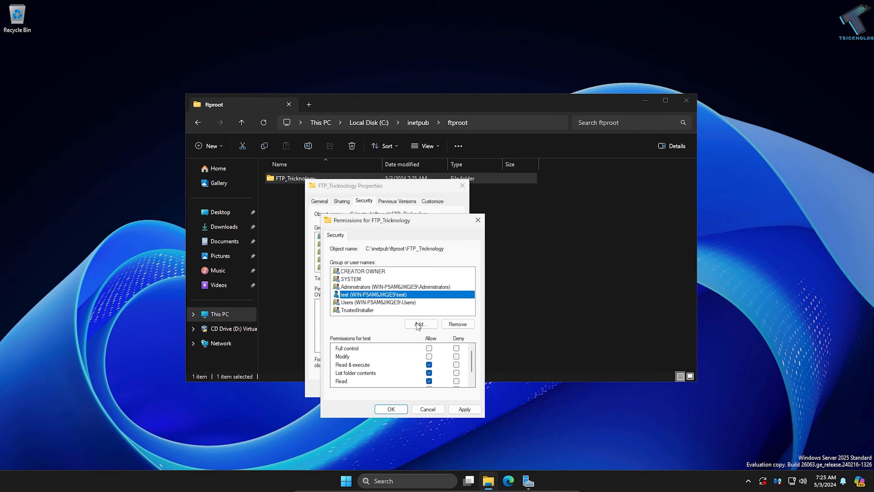
# Step: Grant the test user Full control on the folder, apply, and close the properties dialogs
pyautogui.click(432, 350)
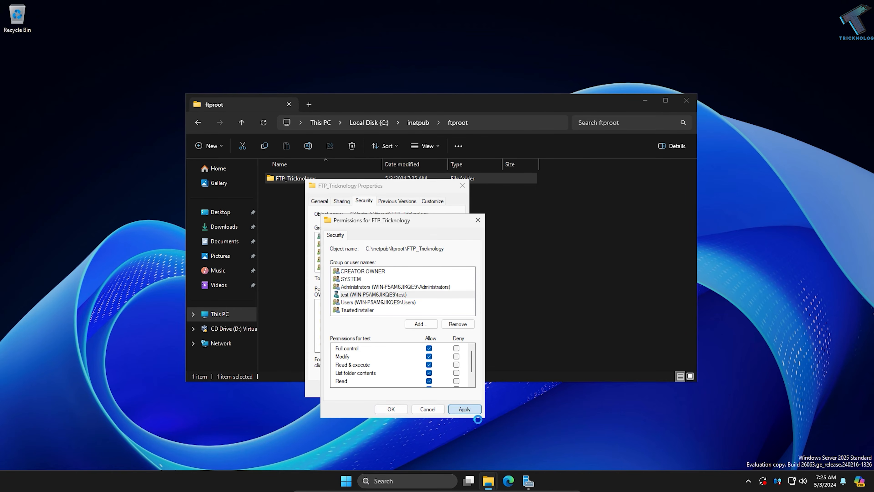
pyautogui.click(471, 413)
pyautogui.click(392, 410)
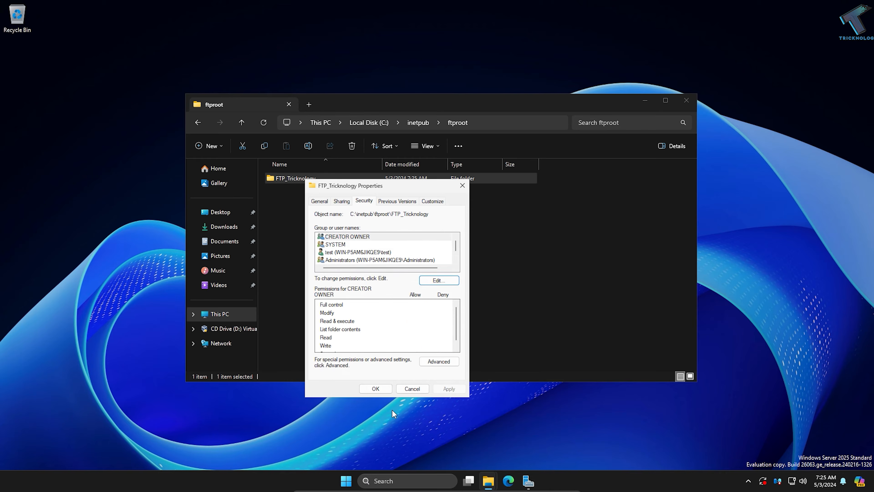
pyautogui.click(378, 389)
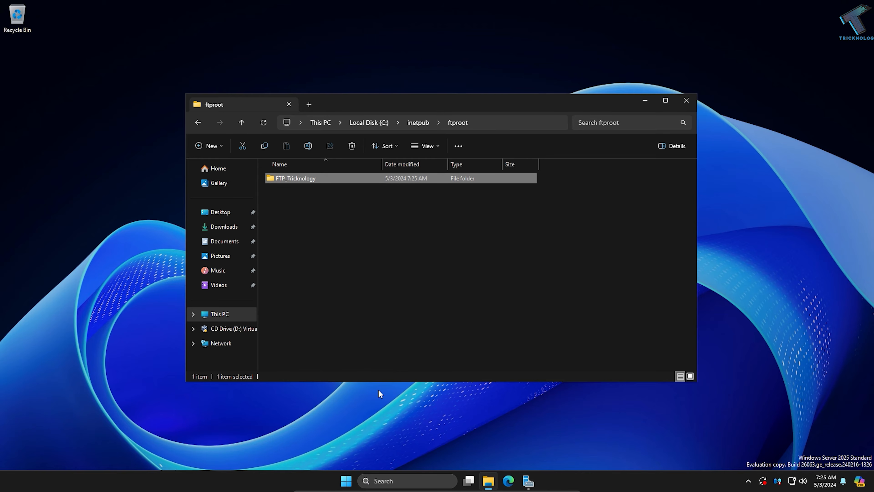
# Step: Open Internet Information Services (IIS) Manager from Server Manager and start adding an FTP site on the server
pyautogui.click(528, 481)
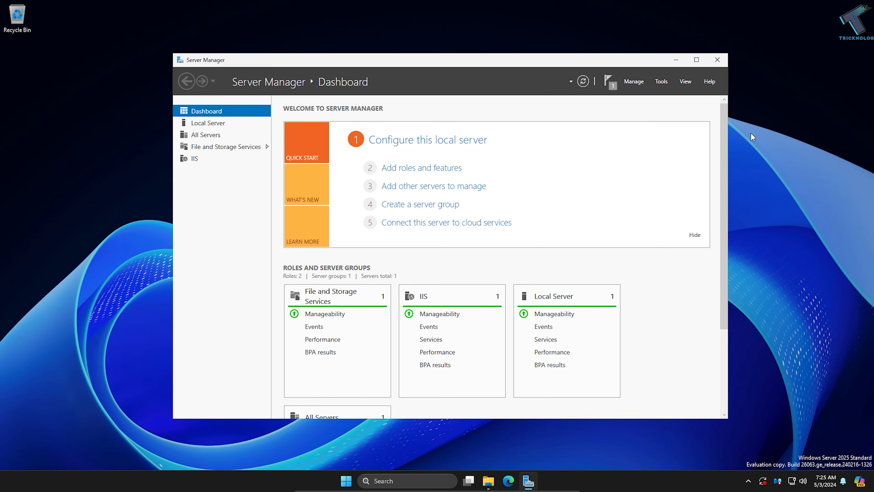
pyautogui.click(658, 82)
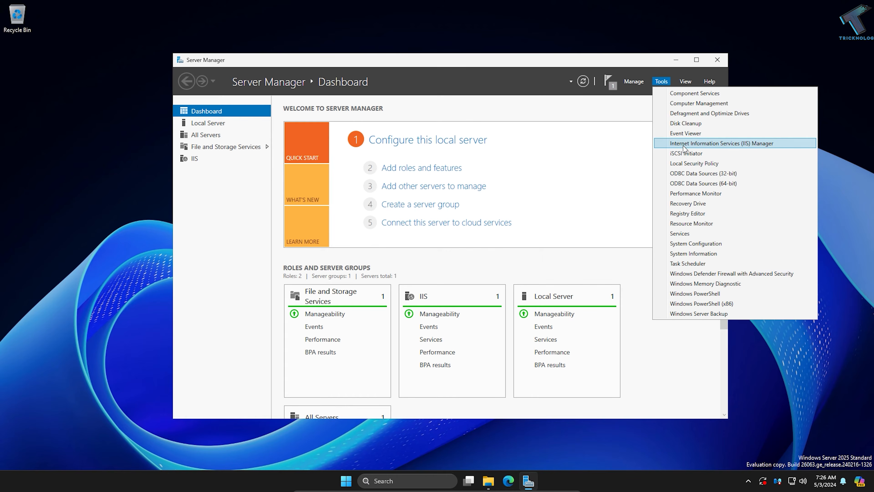
pyautogui.click(720, 144)
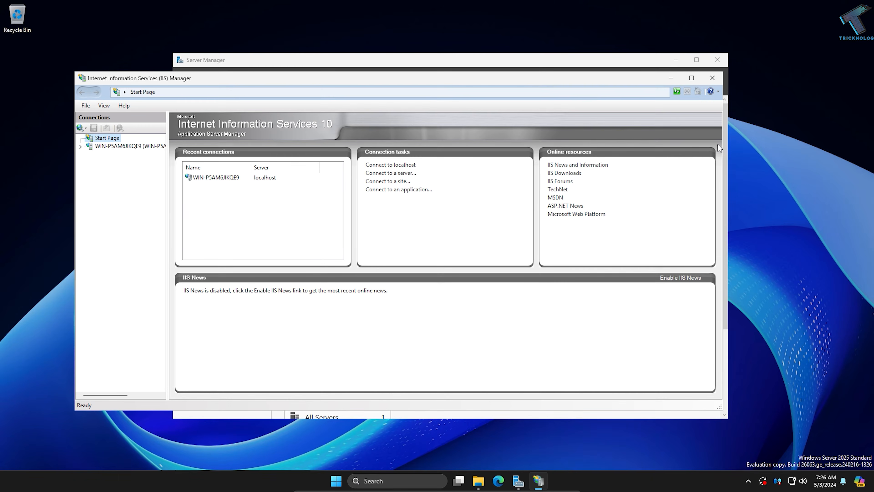
pyautogui.click(111, 146)
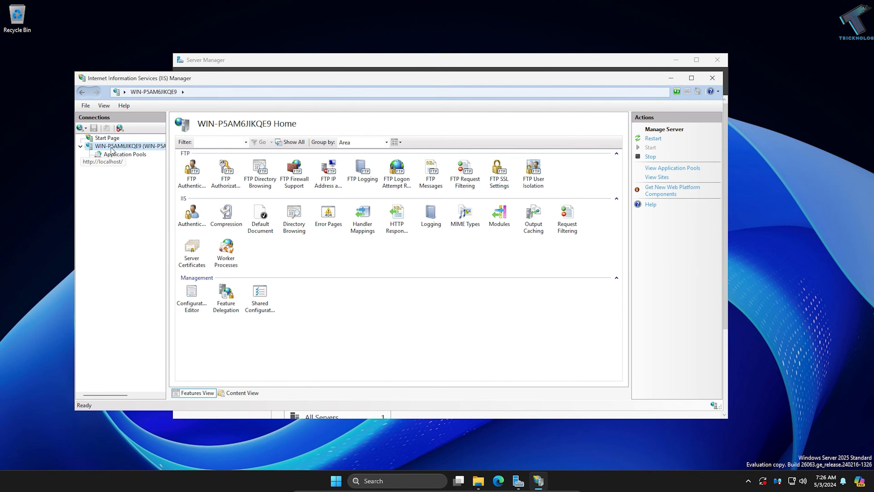
pyautogui.rightClick(110, 146)
pyautogui.rightClick(103, 147)
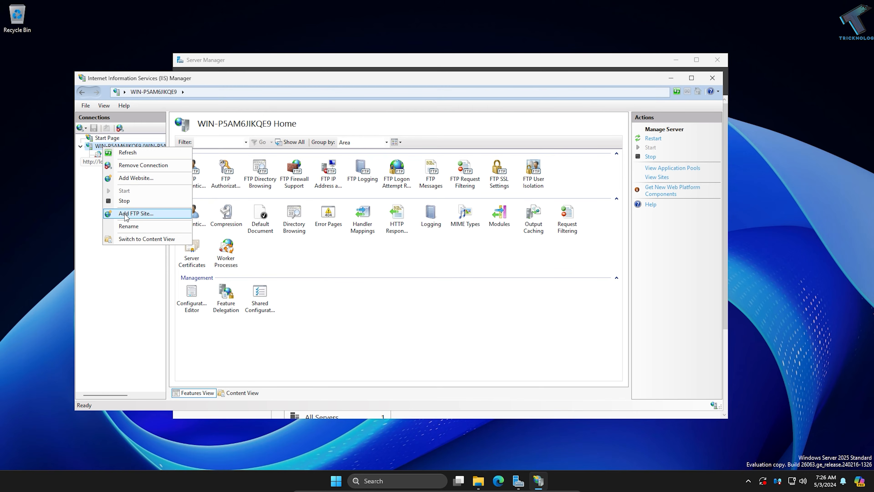
pyautogui.click(137, 213)
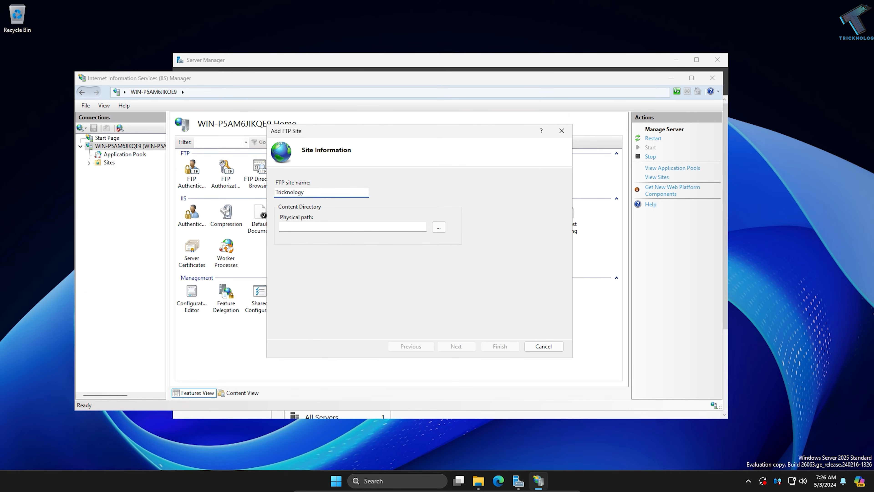
# Step: Name the FTP site Tricknology and set its physical path to C:\inetpub\ftproot\FTP_Tricknology
pyautogui.click(442, 229)
pyautogui.scroll(-2, 450, 268)
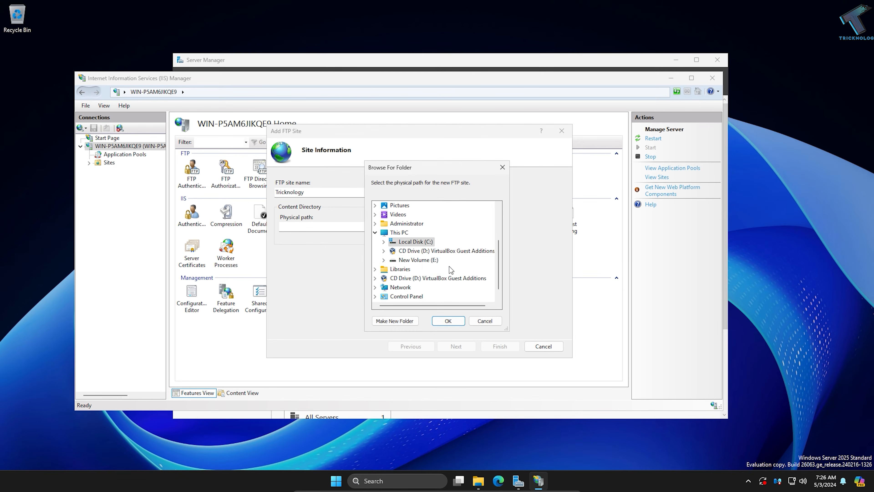
pyautogui.click(428, 242)
pyautogui.click(427, 251)
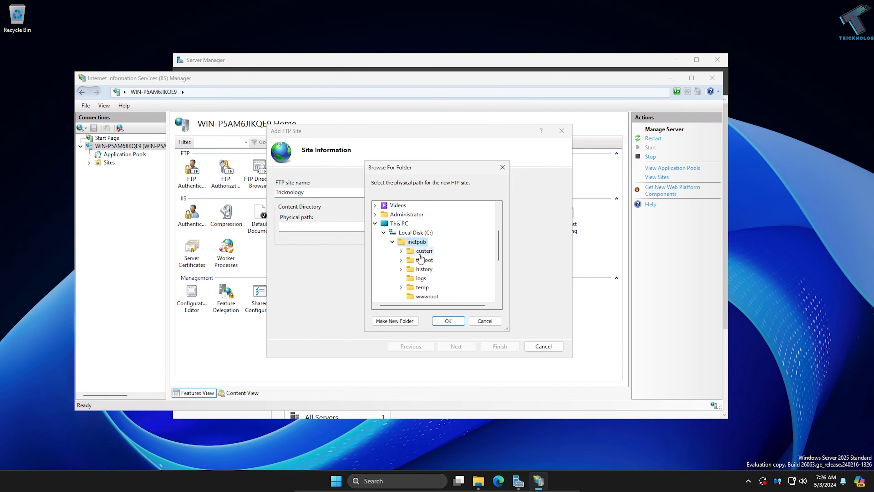
pyautogui.click(424, 260)
pyautogui.click(444, 251)
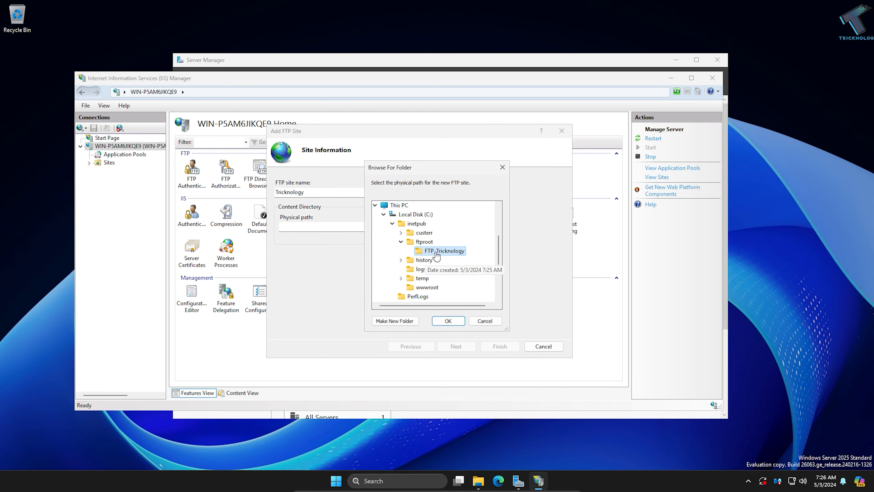
pyautogui.click(456, 323)
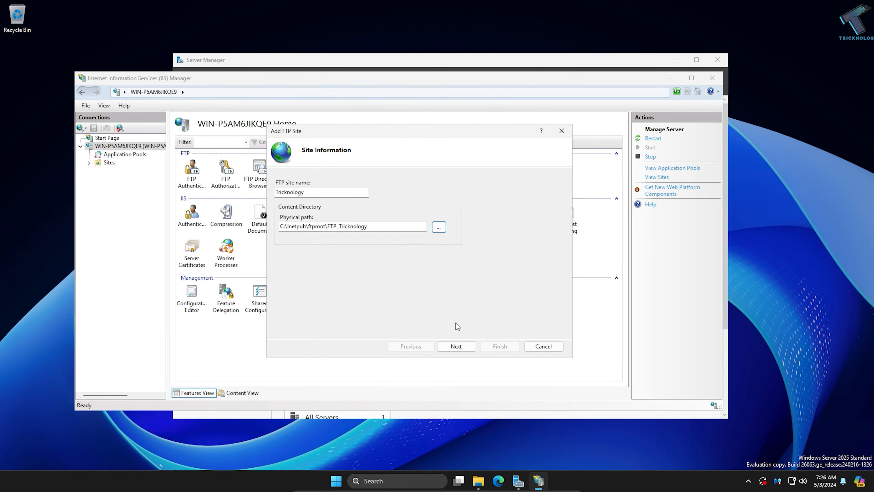
pyautogui.click(456, 346)
# Step: Bind the FTP site to IP address 192.168.0.156 and select No SSL
pyautogui.click(394, 207)
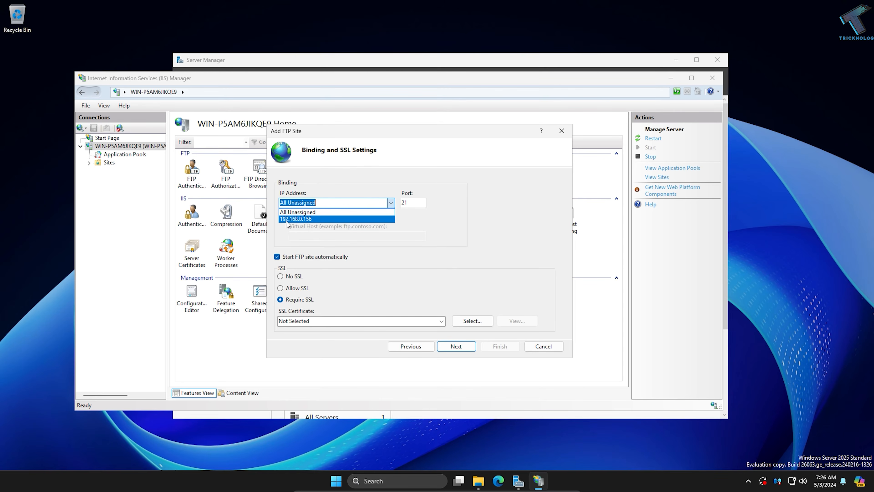
pyautogui.click(314, 220)
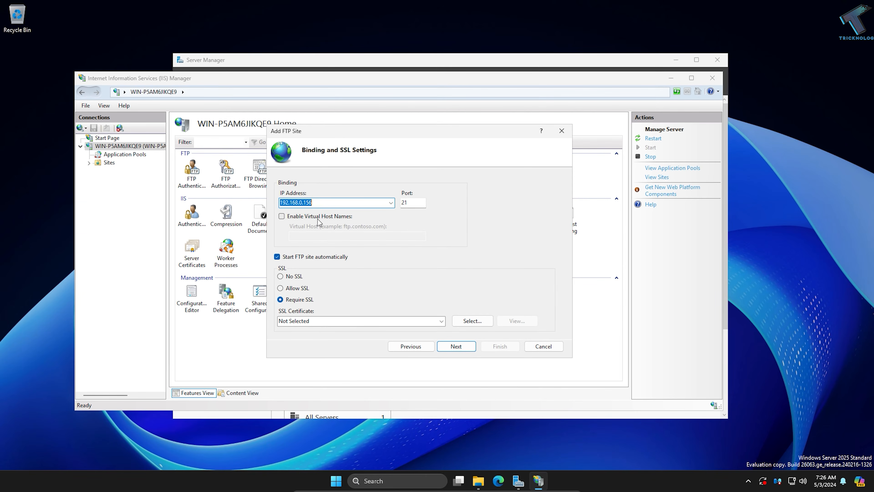
pyautogui.press('Tab')
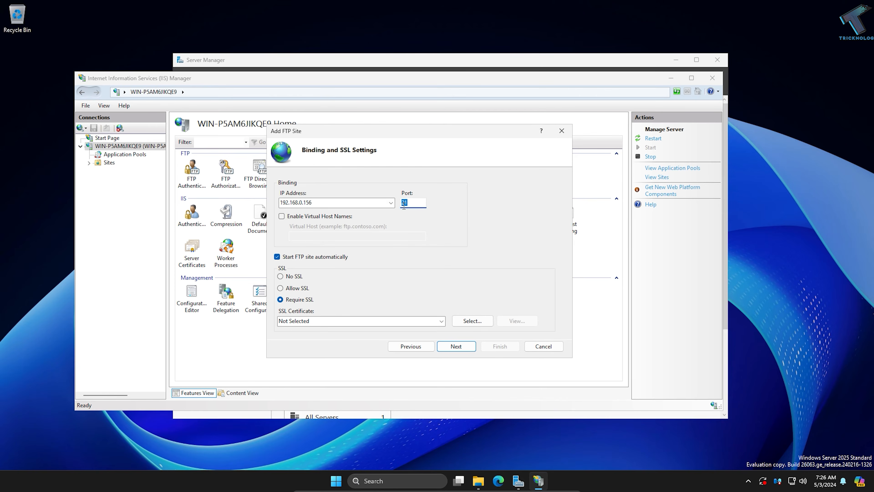
pyautogui.click(281, 276)
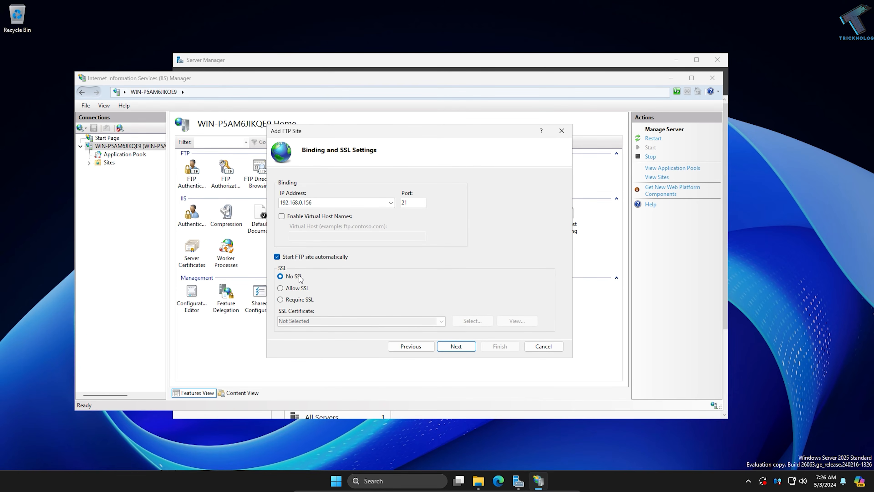
pyautogui.click(468, 347)
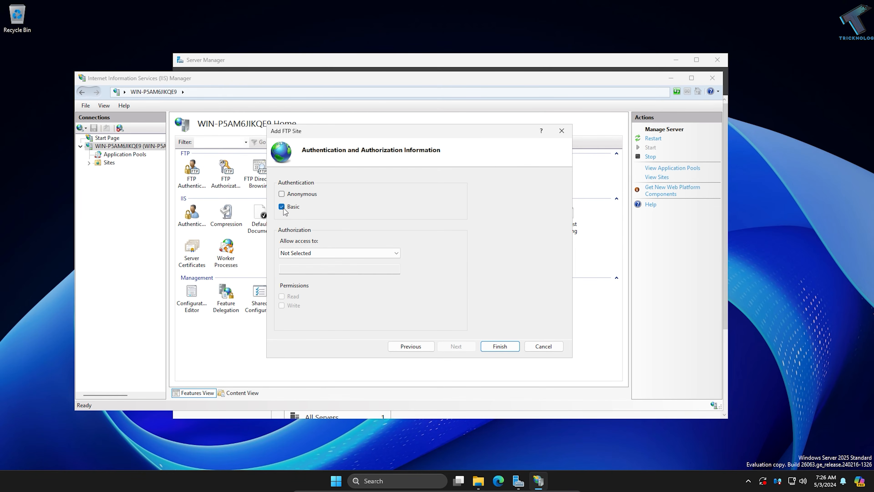
# Step: Use Basic authentication, allow access to specified user test with Read and Write permissions, and finish creating the site
pyautogui.click(337, 254)
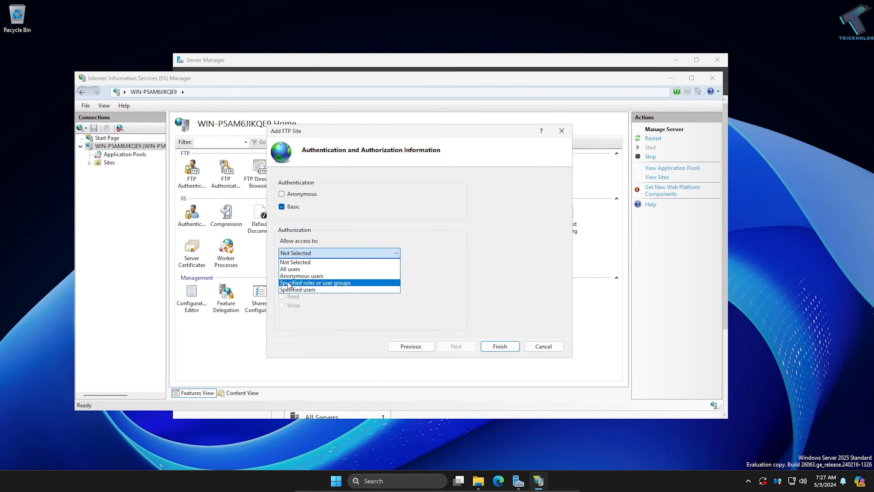
pyautogui.click(308, 289)
pyautogui.click(301, 270)
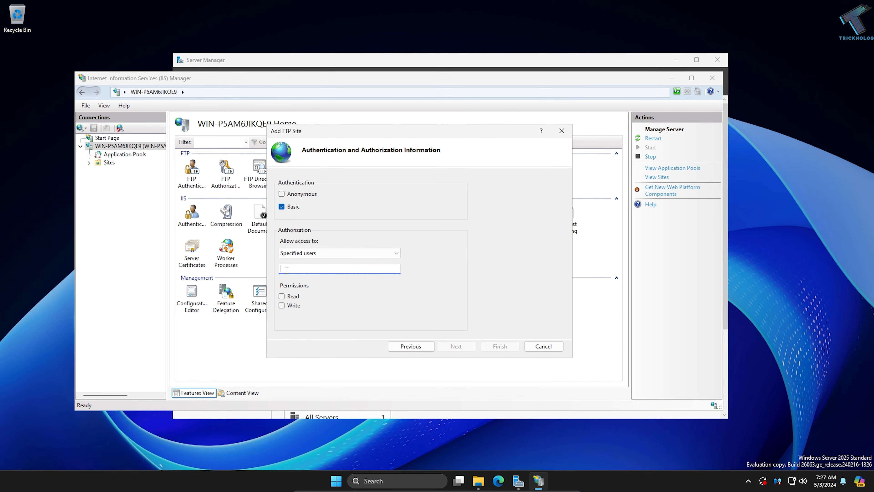
pyautogui.click(297, 296)
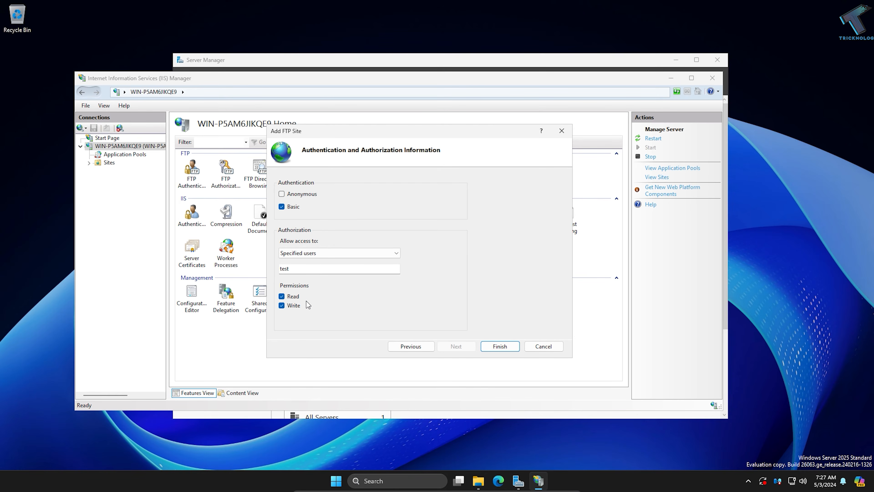
pyautogui.click(498, 348)
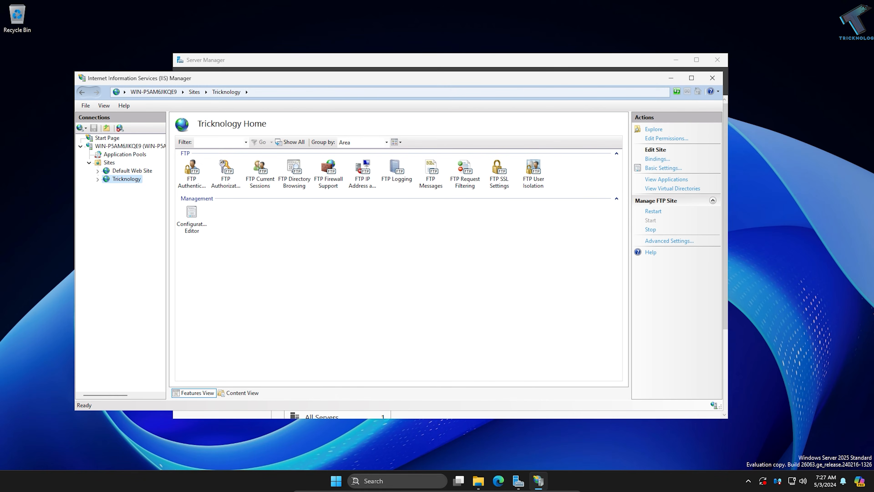
# Step: Open Windows Defender Firewall through firewall.cpl and go to its advanced settings
pyautogui.click(336, 481)
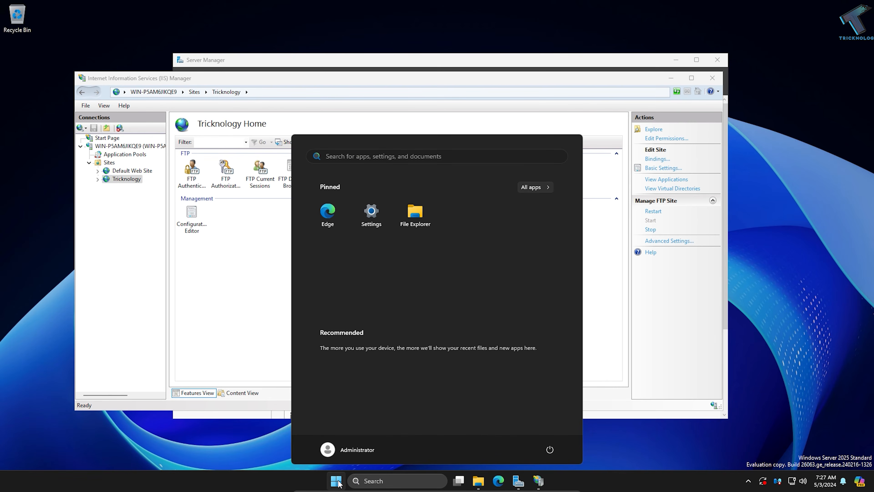
pyautogui.write('fo')
pyautogui.press('BackSpace')
pyautogui.write('ir')
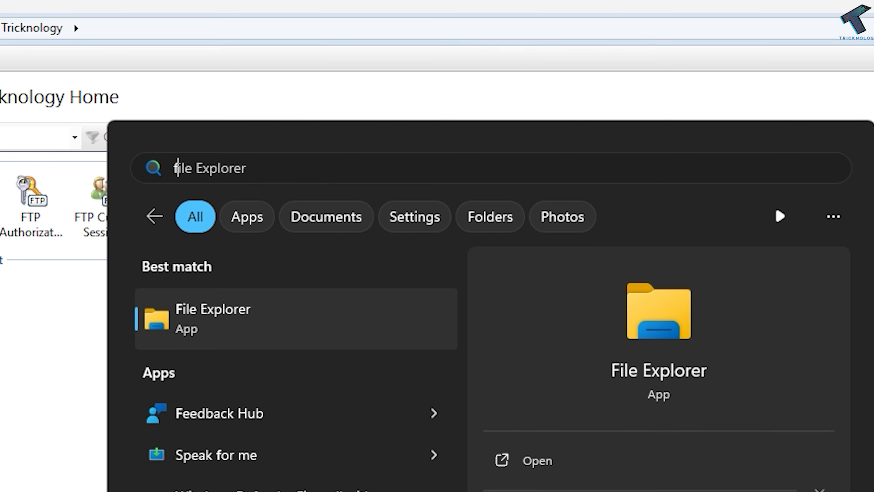
pyautogui.write('ewall.cpl')
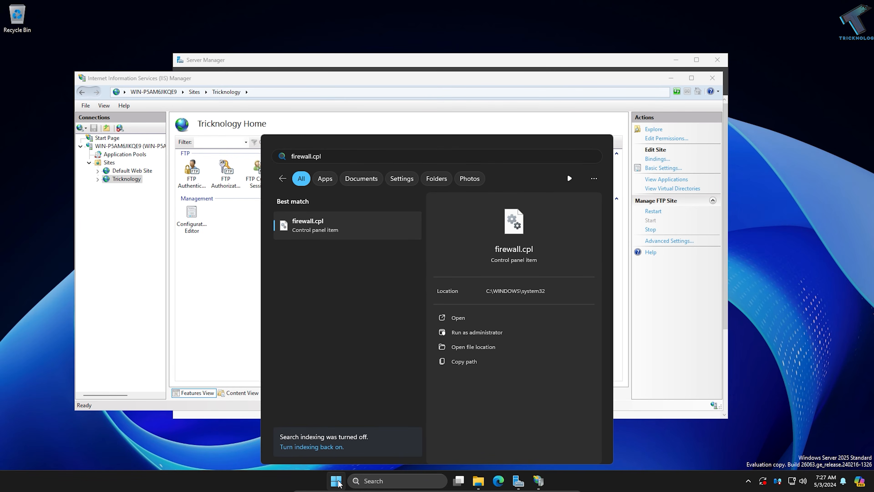
pyautogui.press('Return')
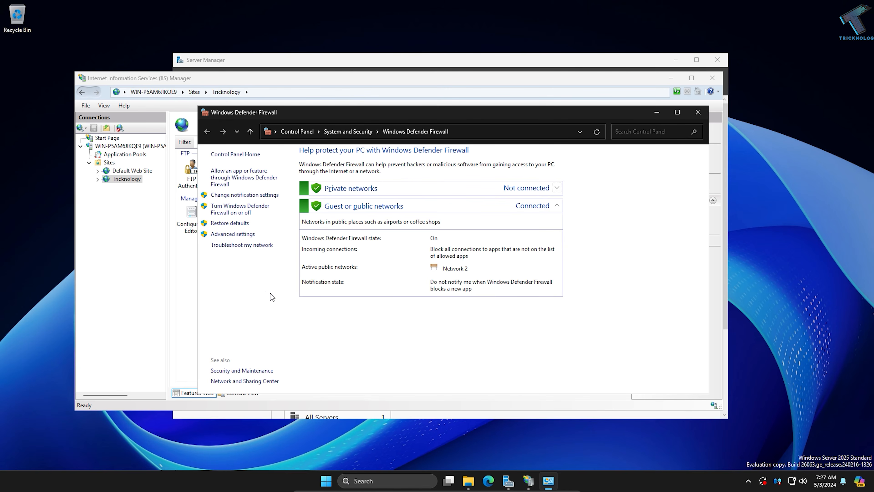
pyautogui.click(239, 234)
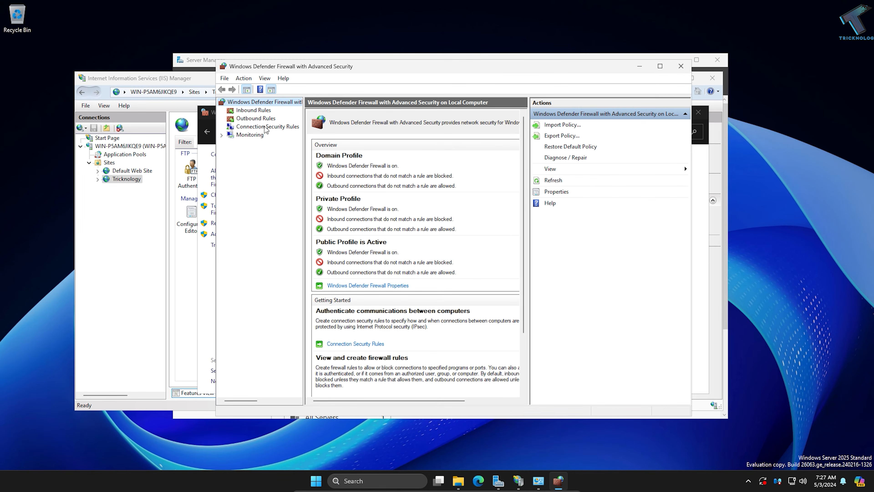
# Step: Start a new inbound rule of the Predefined type and pick FTP Server
pyautogui.click(257, 111)
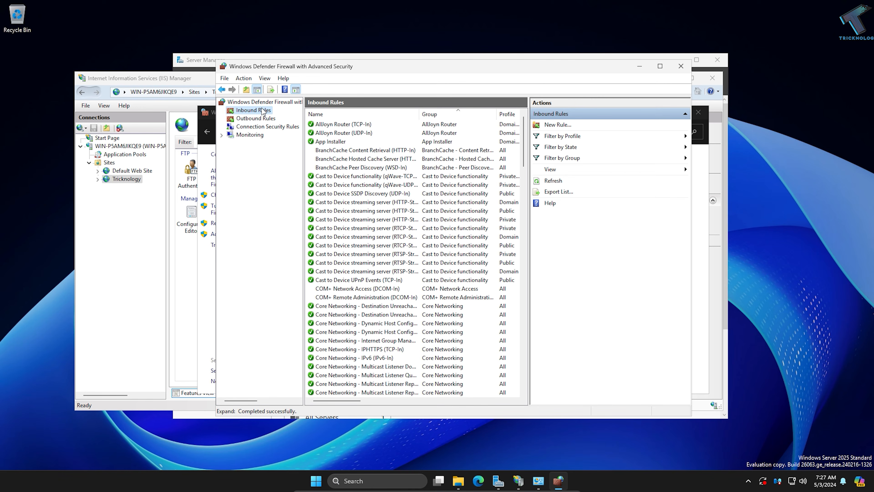
pyautogui.click(559, 125)
pyautogui.moveTo(221, 23); pyautogui.dragTo(467, 110)
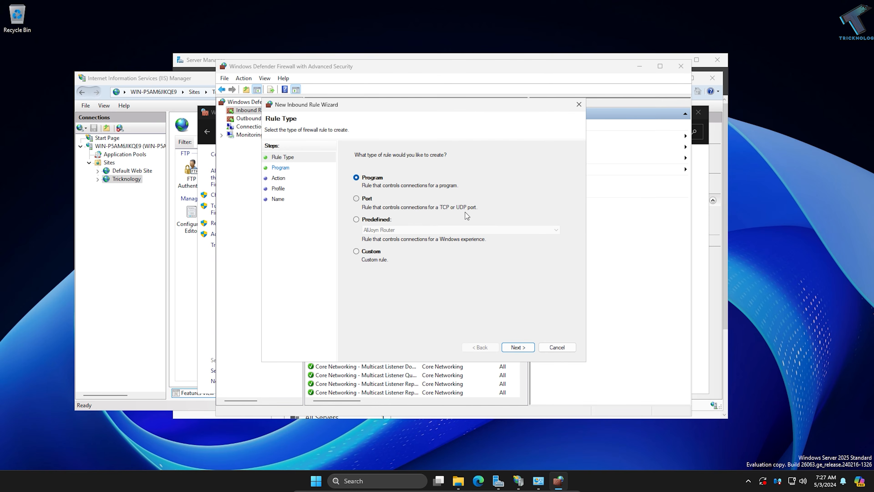
pyautogui.click(357, 220)
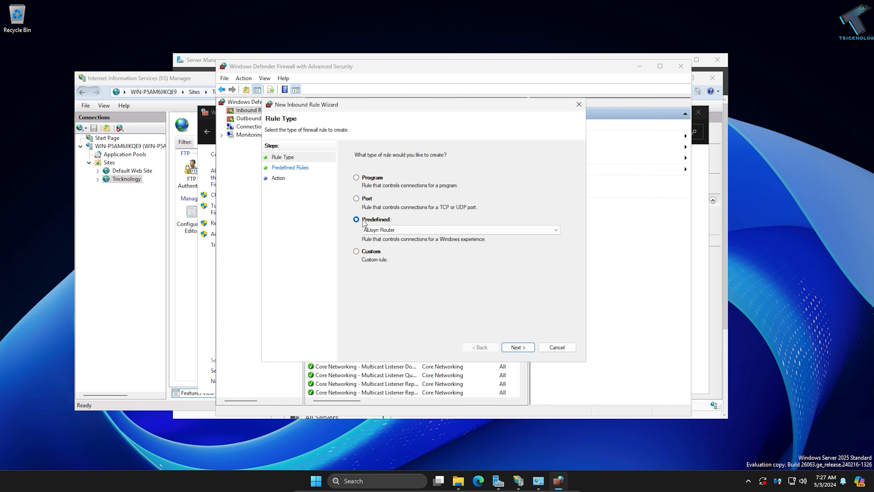
pyautogui.click(416, 230)
pyautogui.scroll(-2, 379, 303)
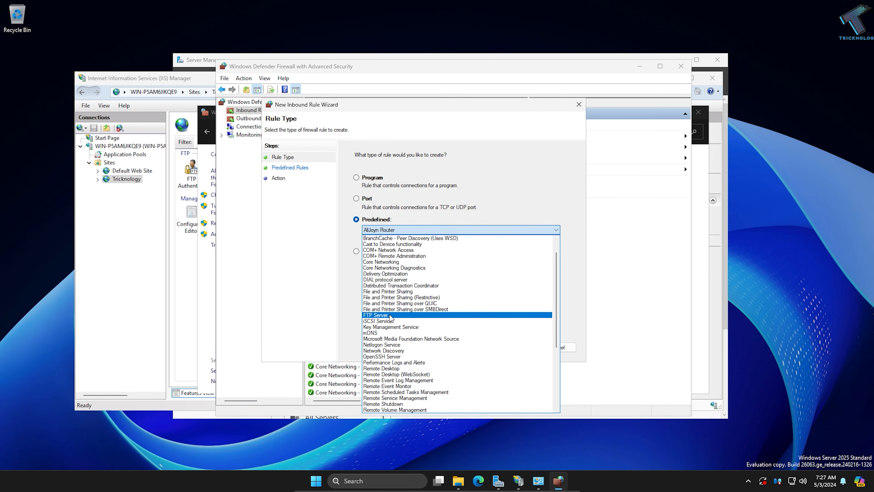
pyautogui.click(379, 317)
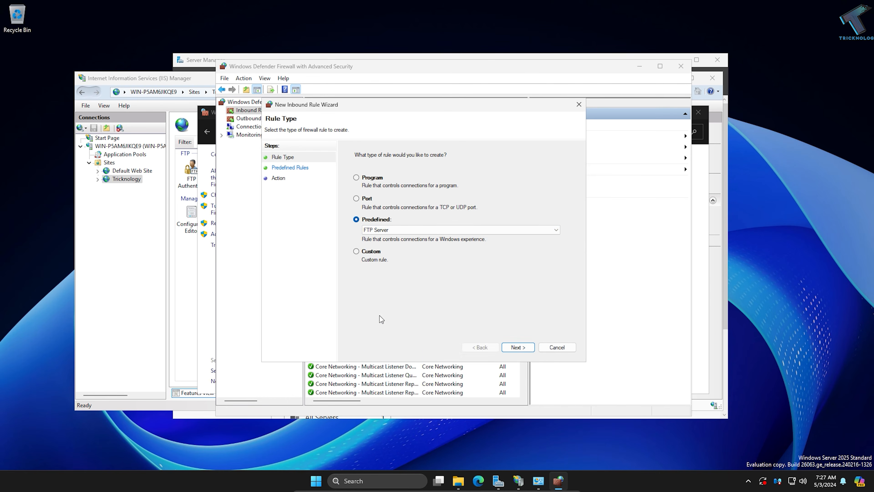
# Step: Include the FTP Server rules, allow the connection, and finish the inbound rule
pyautogui.click(518, 347)
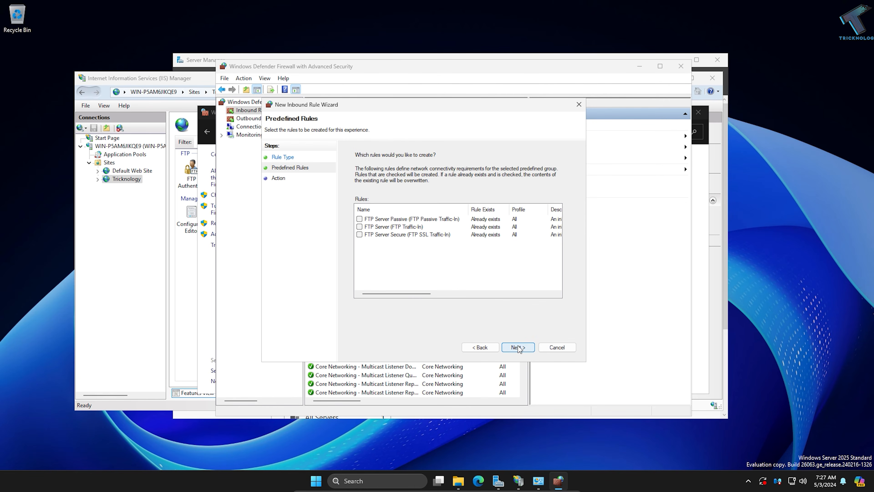
pyautogui.click(360, 227)
pyautogui.click(518, 347)
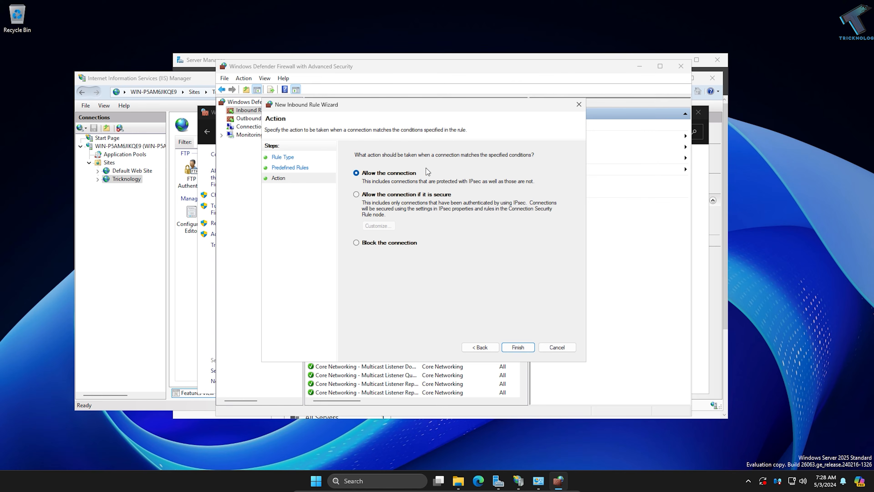
pyautogui.click(528, 347)
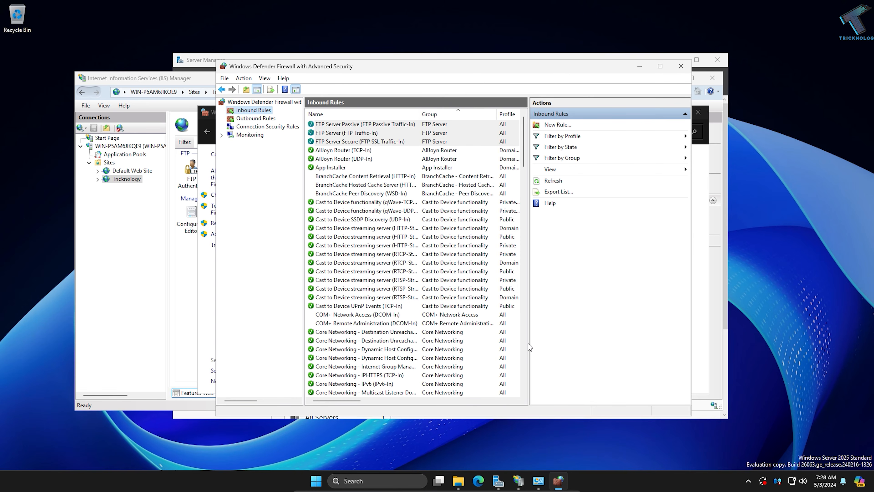
# Step: Close the firewall windows and restart the Tricknology FTP site
pyautogui.click(681, 66)
pyautogui.click(698, 112)
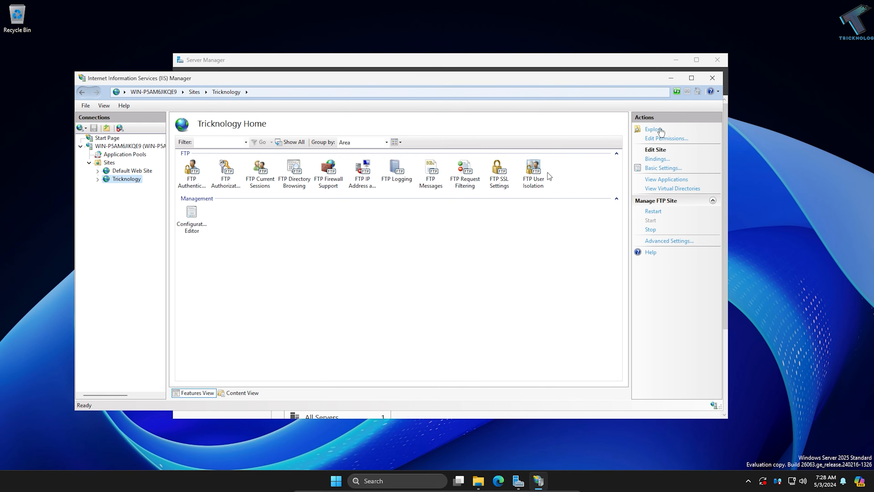
pyautogui.rightClick(132, 179)
pyautogui.click(127, 179)
pyautogui.click(654, 211)
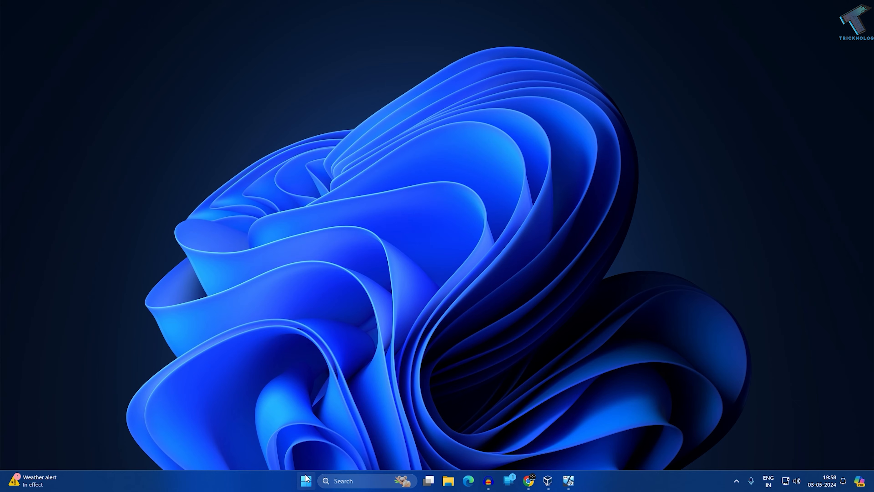
# Step: On the client PC, open Command Prompt and connect to the FTP server at 192.168.0.156
pyautogui.click(309, 480)
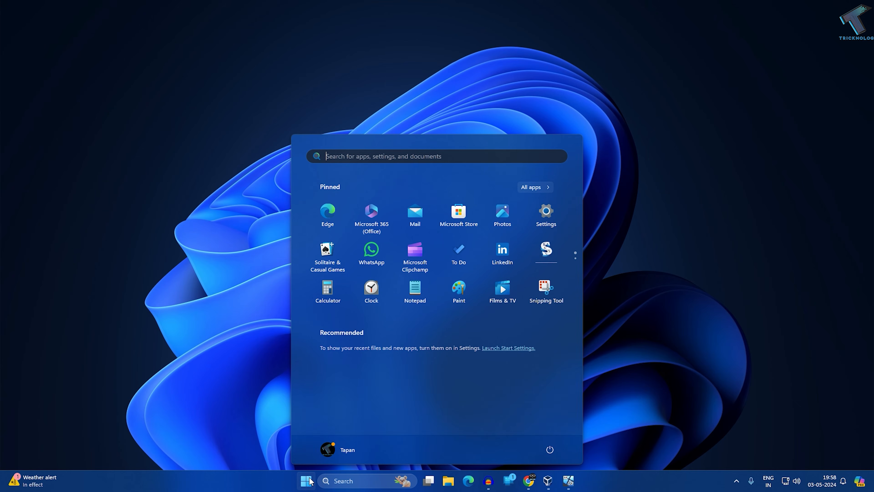
pyautogui.write('cmd')
pyautogui.press('Return')
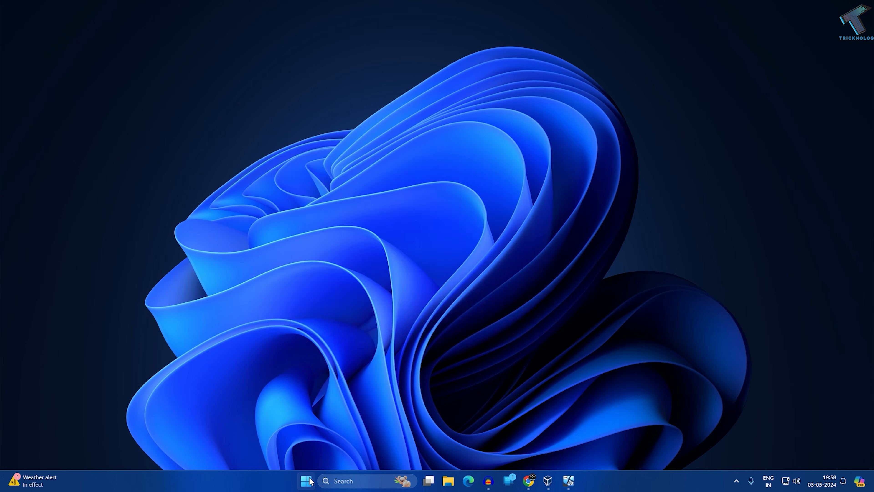
pyautogui.moveTo(320, 59); pyautogui.dragTo(515, 130)
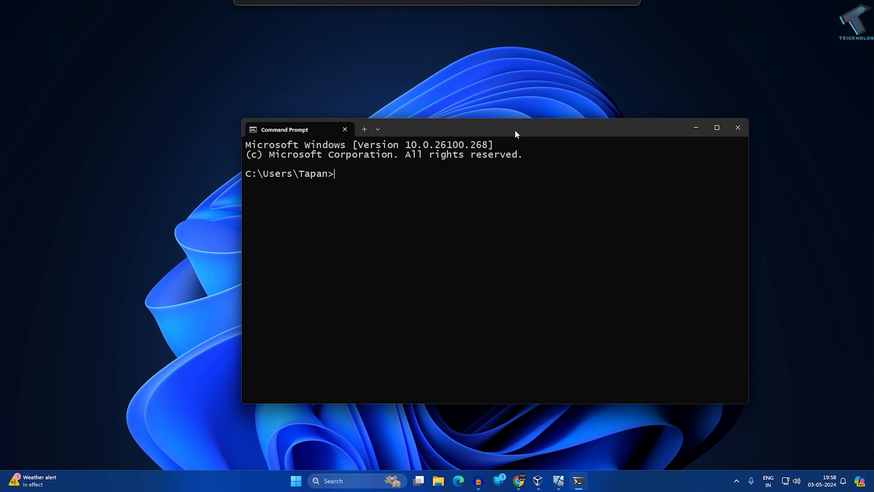
pyautogui.write('ftp')
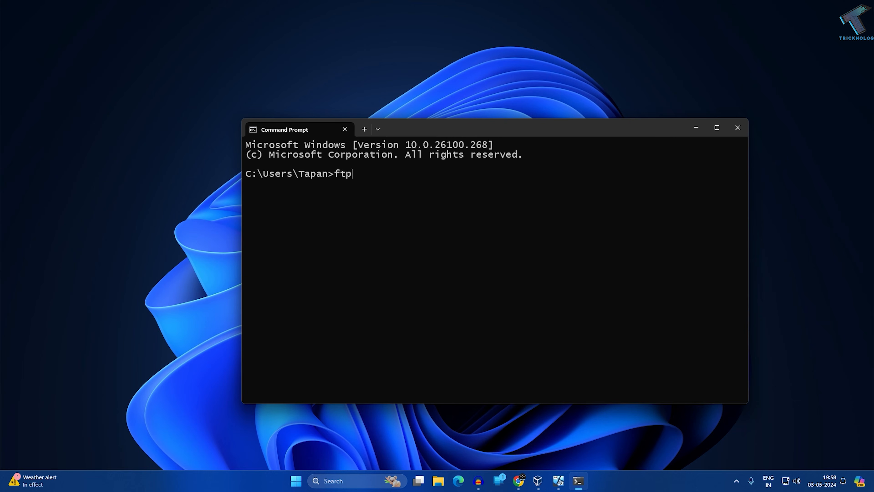
pyautogui.write(' 192.168.0.156')
pyautogui.press('Return')
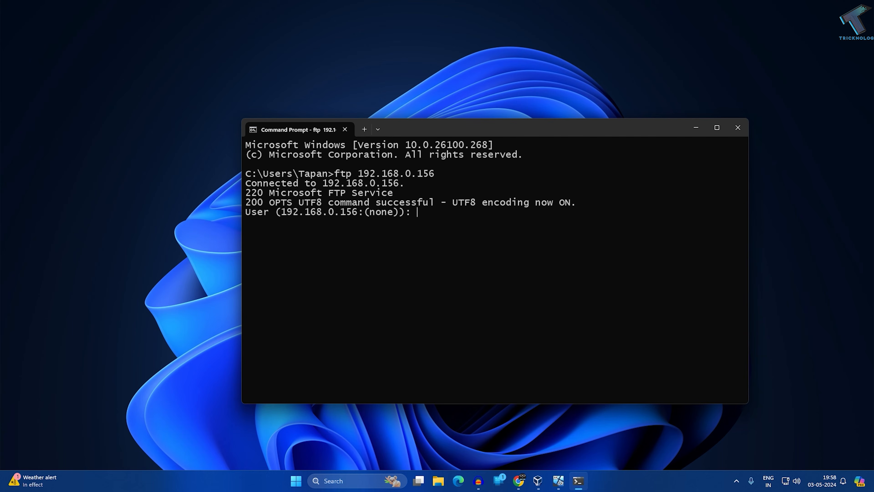
# Step: Log in as user test, submit the account password, and list the directory
pyautogui.write('test')
pyautogui.press('Return')
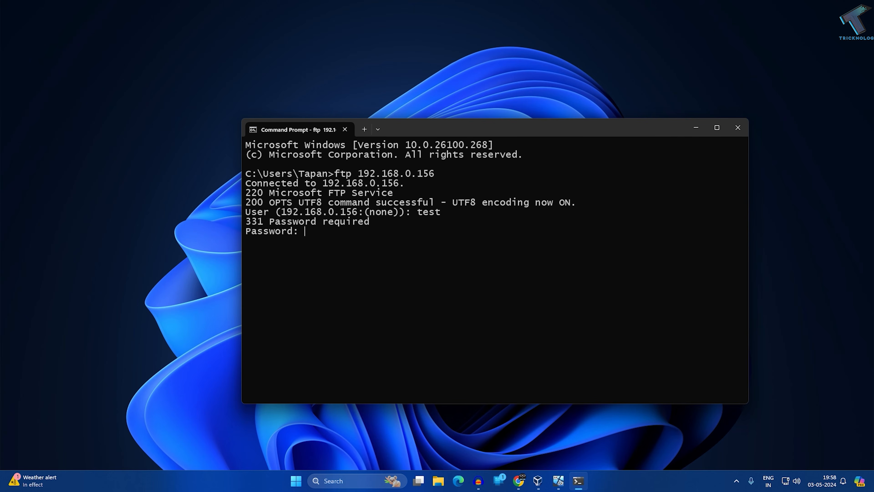
pyautogui.press('Return')
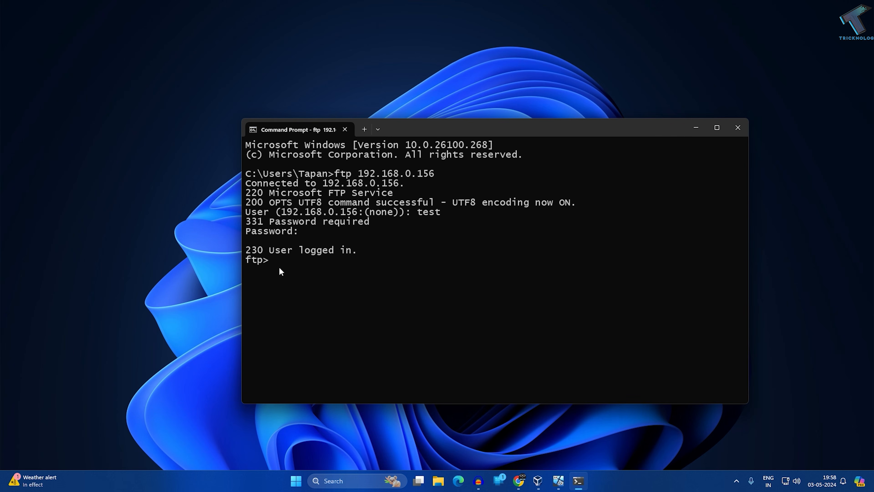
pyautogui.write('dir')
pyautogui.press('Return')
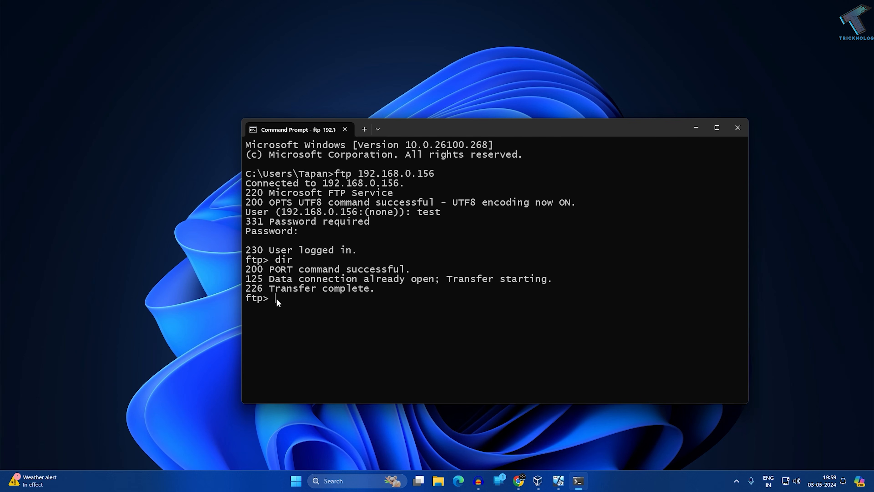
# Step: Create a directory named test on the FTP server with mkdir
pyautogui.write('kdir')
pyautogui.press('BackSpace')
pyautogui.press('BackSpace')
pyautogui.write('ir test')
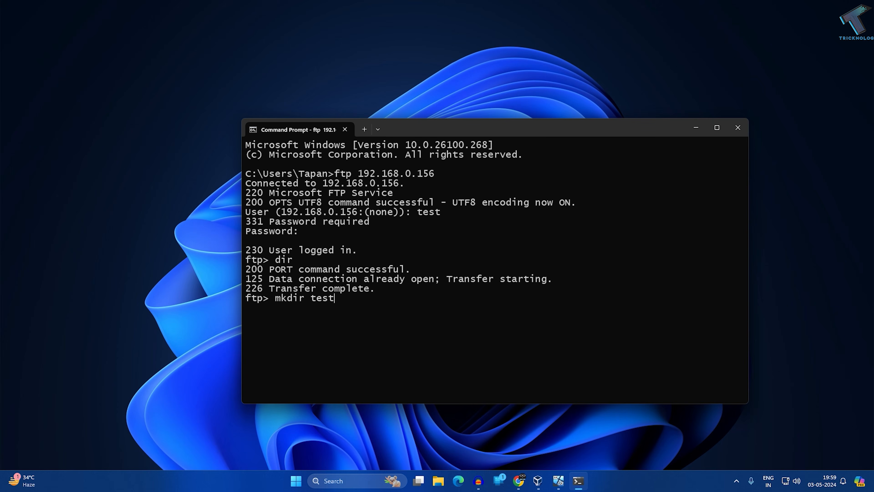
pyautogui.press('Return')
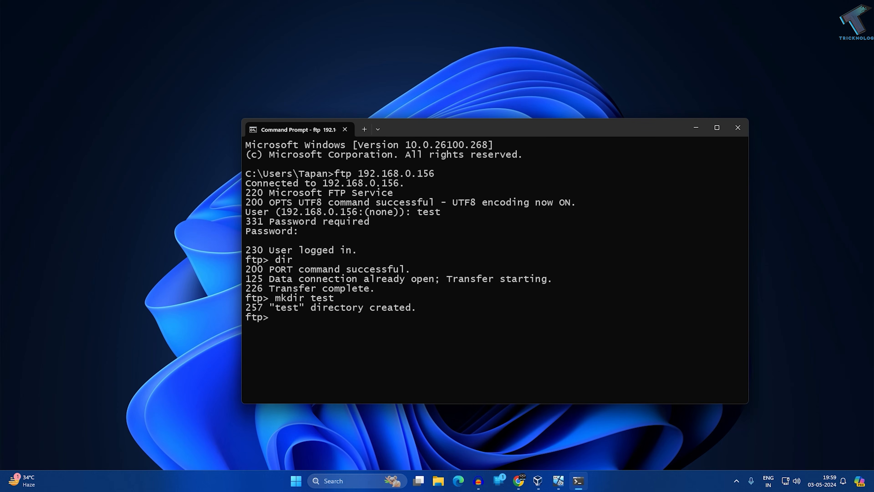
pyautogui.moveTo(276, 306); pyautogui.dragTo(418, 308)
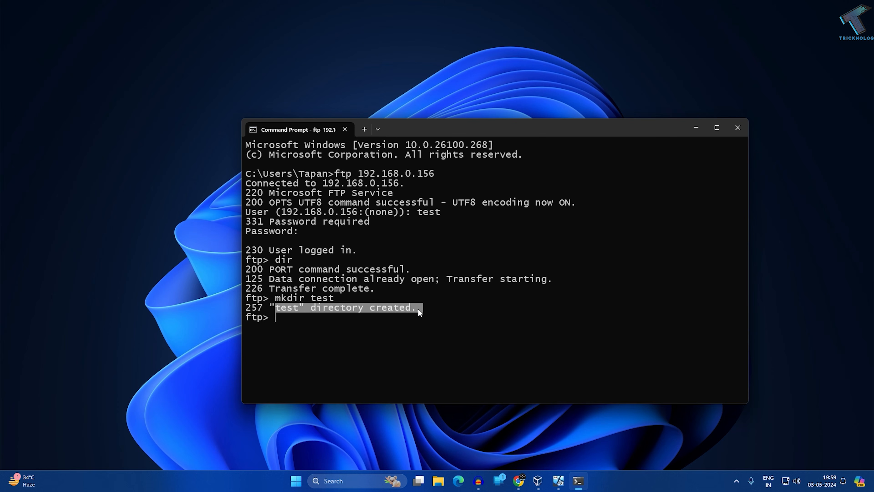
pyautogui.click(401, 324)
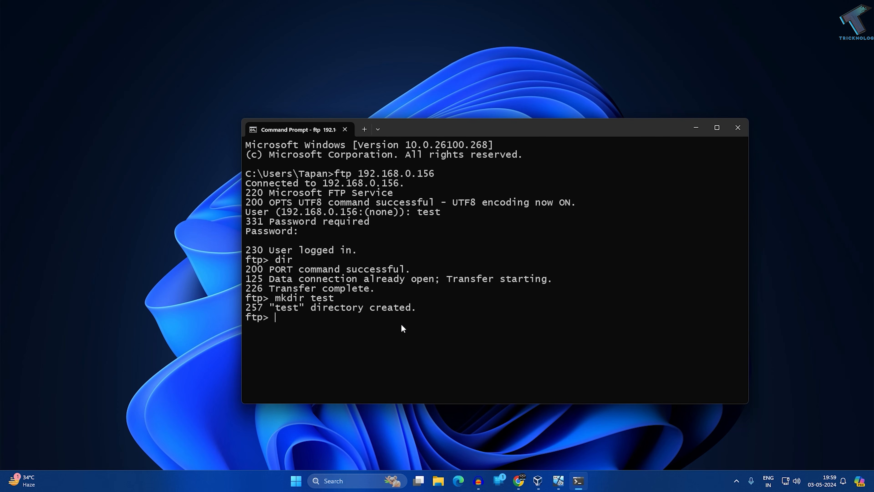
# Step: List the FTP directory contents to check for the new folder
pyautogui.write('dir')
pyautogui.press('Return')
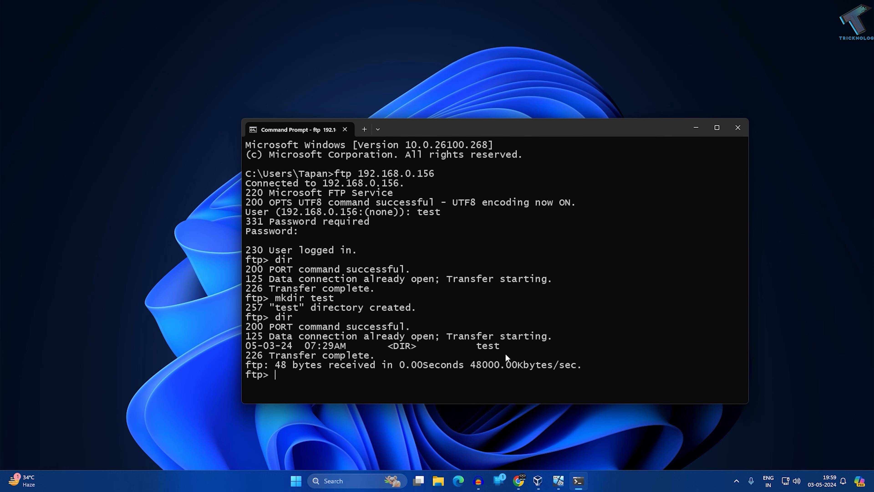
pyautogui.moveTo(353, 345); pyautogui.dragTo(470, 336)
pyautogui.click(494, 348)
# Step: On the server, open the FTP_Tricknology folder in File Explorer to examine its contents
pyautogui.click(565, 470)
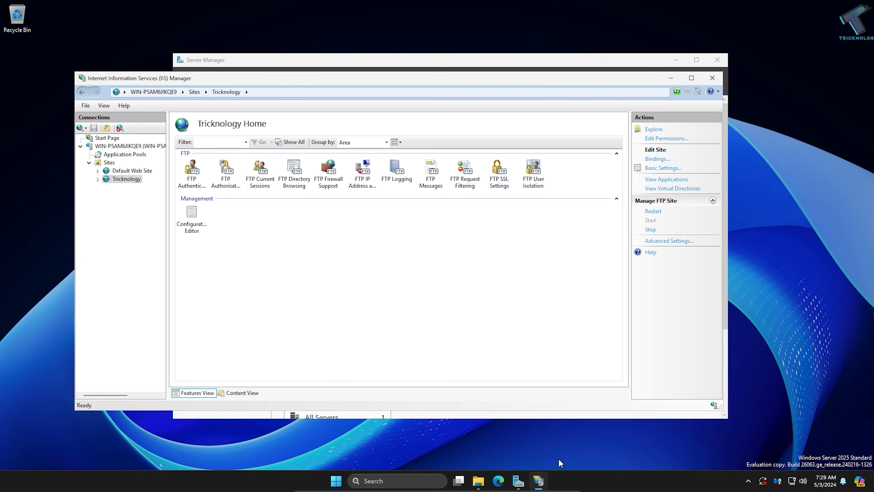
pyautogui.click(478, 482)
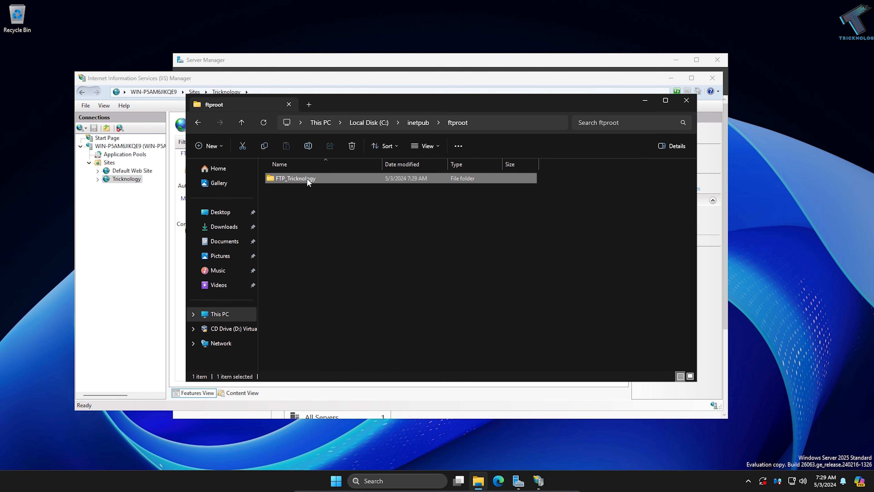
pyautogui.doubleClick(315, 177)
pyautogui.moveTo(314, 224); pyautogui.dragTo(264, 177)
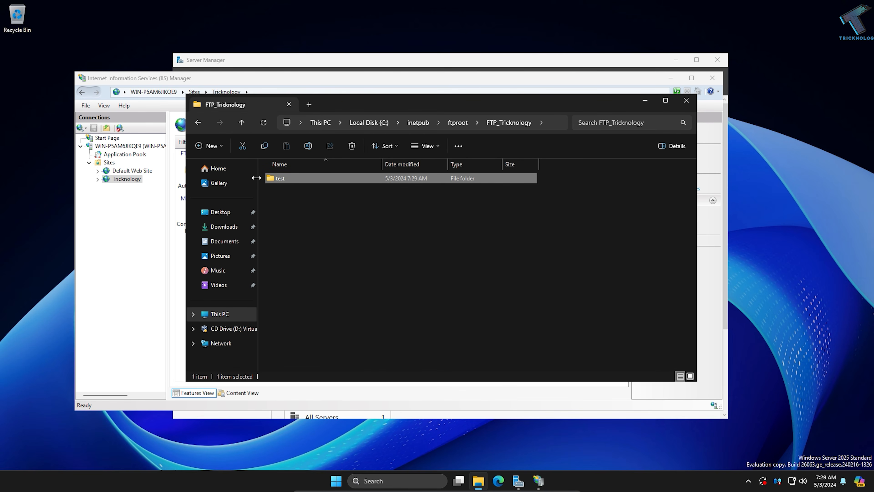